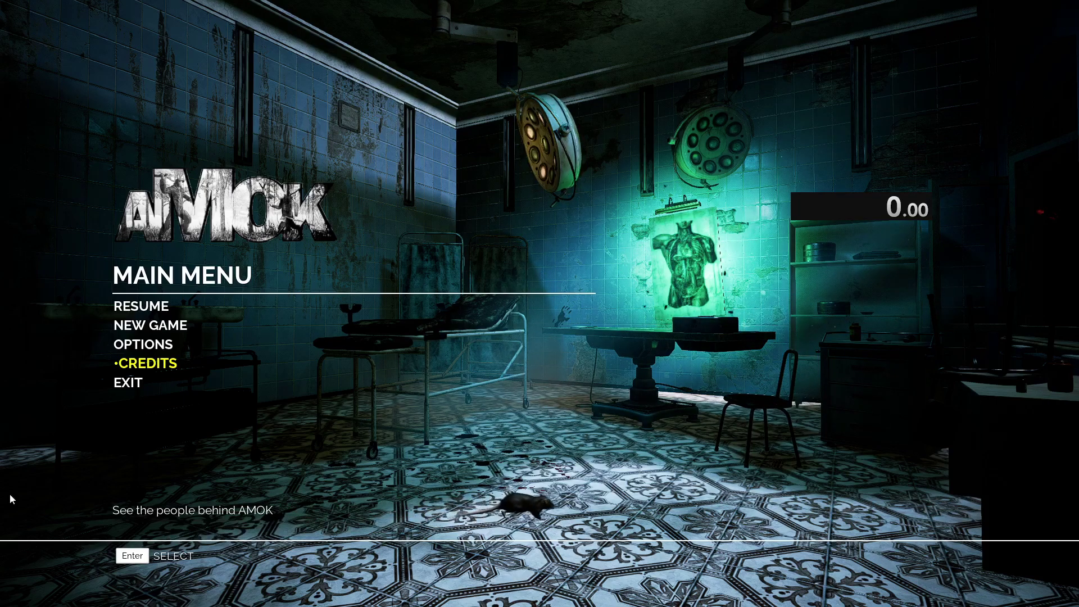
Step: Switch from the game to the LiveSplit downloads page in the browser and move the timer overlay onto the Donations box
{"action": "left_click_drag", "start_coordinate": [831, 214], "coordinate": [545, 158]}
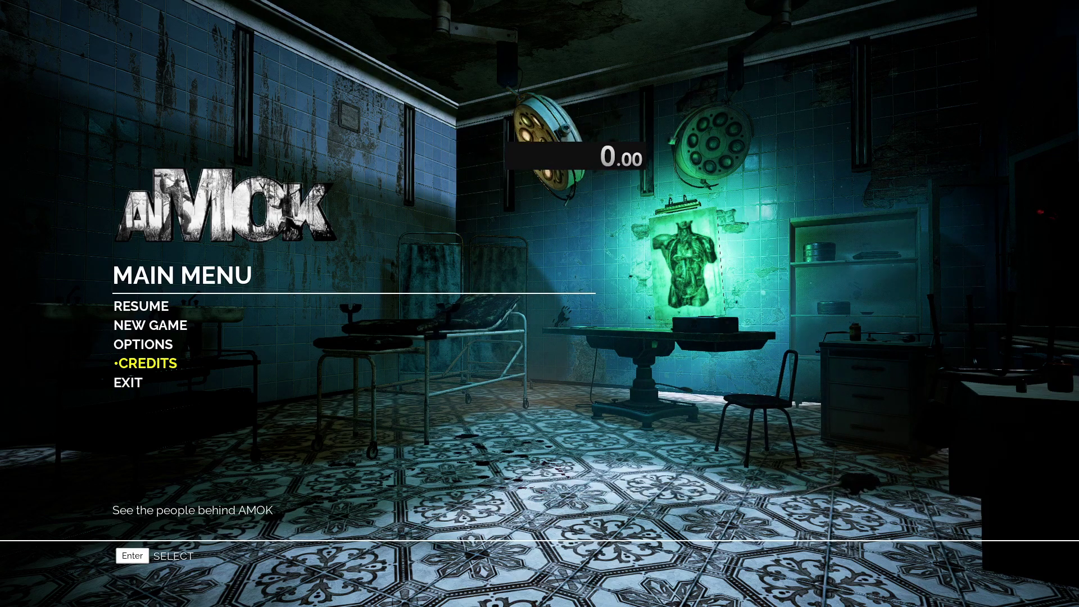
{"action": "key", "text": "alt+Tab"}
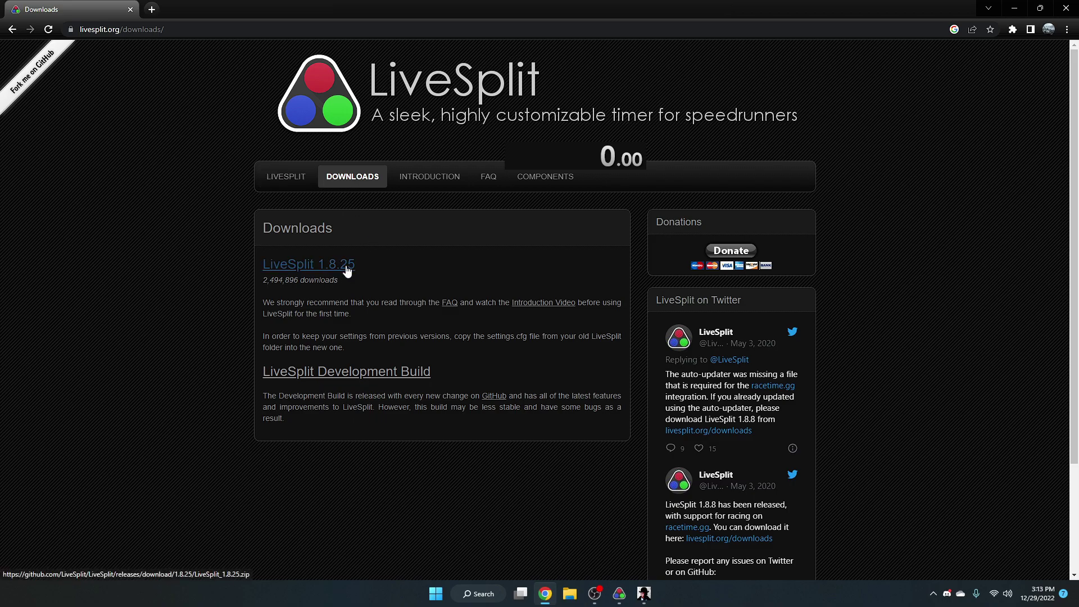
{"action": "left_click_drag", "start_coordinate": [565, 153], "coordinate": [678, 221]}
Step: Open the splits editor and set the game name to Amok Runner and the run category to Any%
{"action": "right_click", "coordinate": [678, 220]}
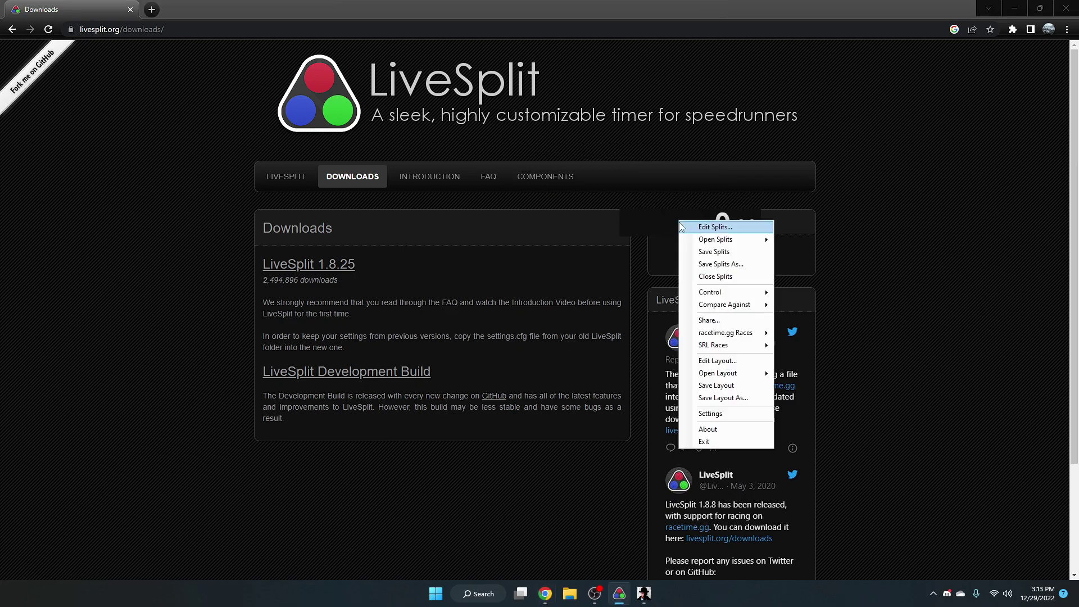
{"action": "left_click", "coordinate": [715, 227]}
{"action": "left_click_drag", "start_coordinate": [231, 28], "coordinate": [419, 150]}
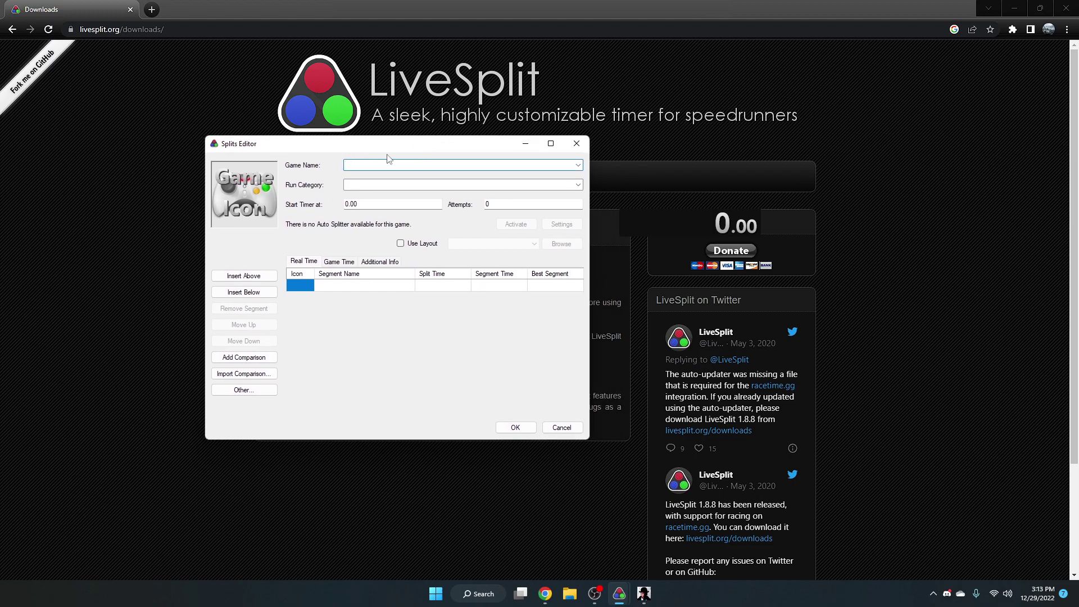
{"action": "type", "text": "mok Runn"}
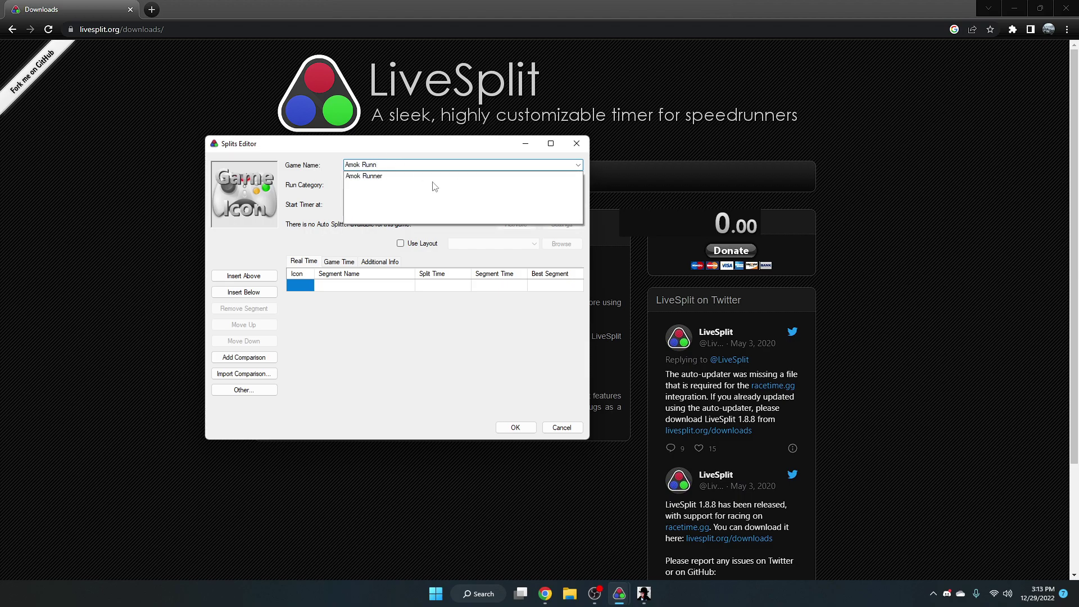
{"action": "left_click", "coordinate": [376, 177]}
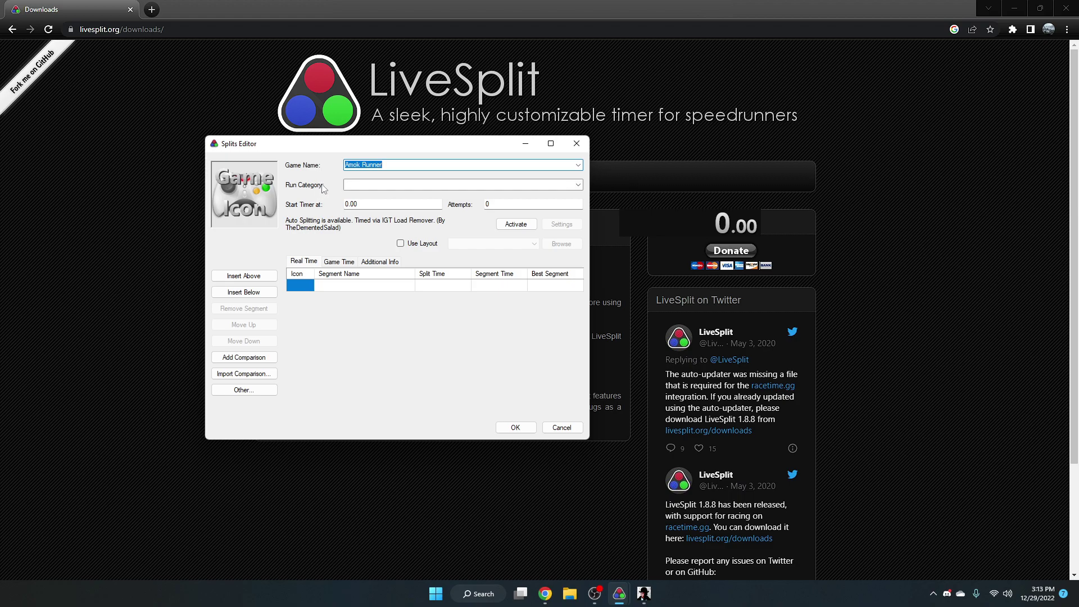
{"action": "left_click", "coordinate": [364, 185]}
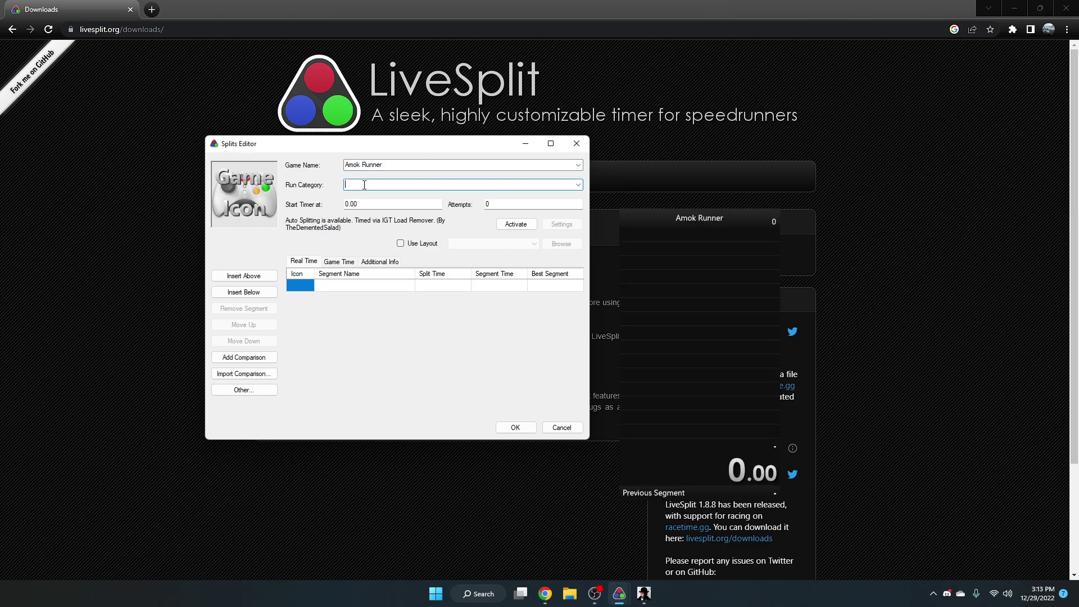
{"action": "type", "text": "Any%"}
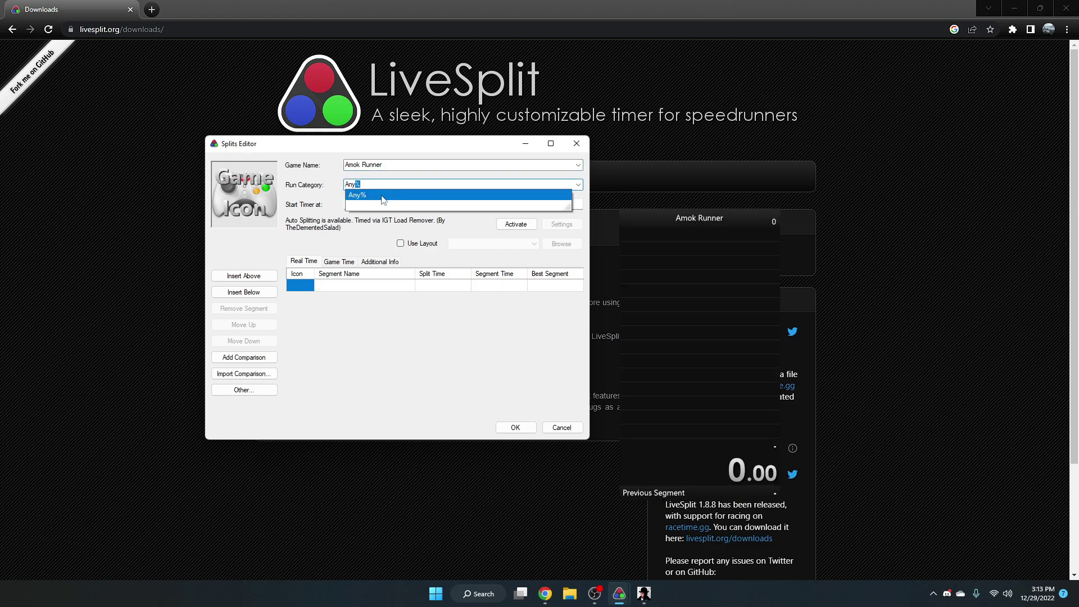
{"action": "left_click", "coordinate": [357, 195]}
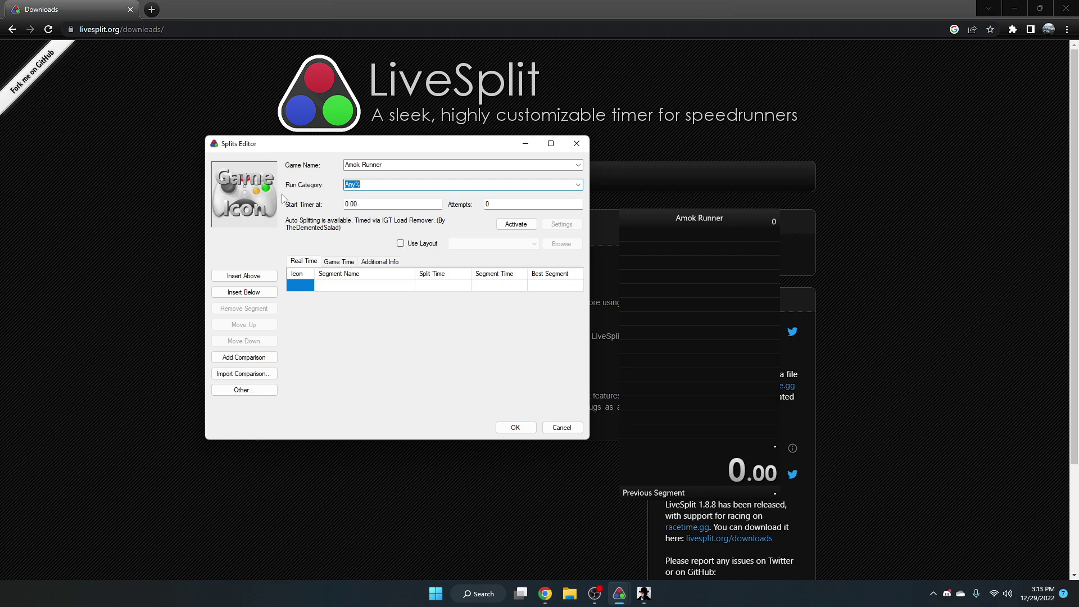
Step: Activate the auto splitter for Amok Runner and accept switching the timing method to Game Time
{"action": "left_click", "coordinate": [527, 230]}
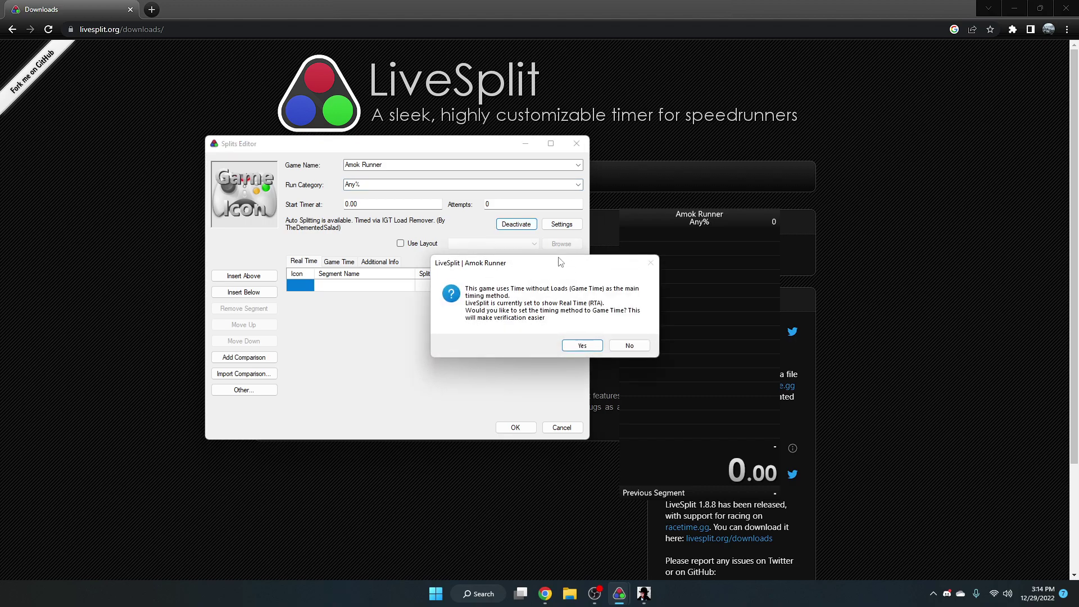
{"action": "left_click_drag", "start_coordinate": [498, 257], "coordinate": [522, 264]}
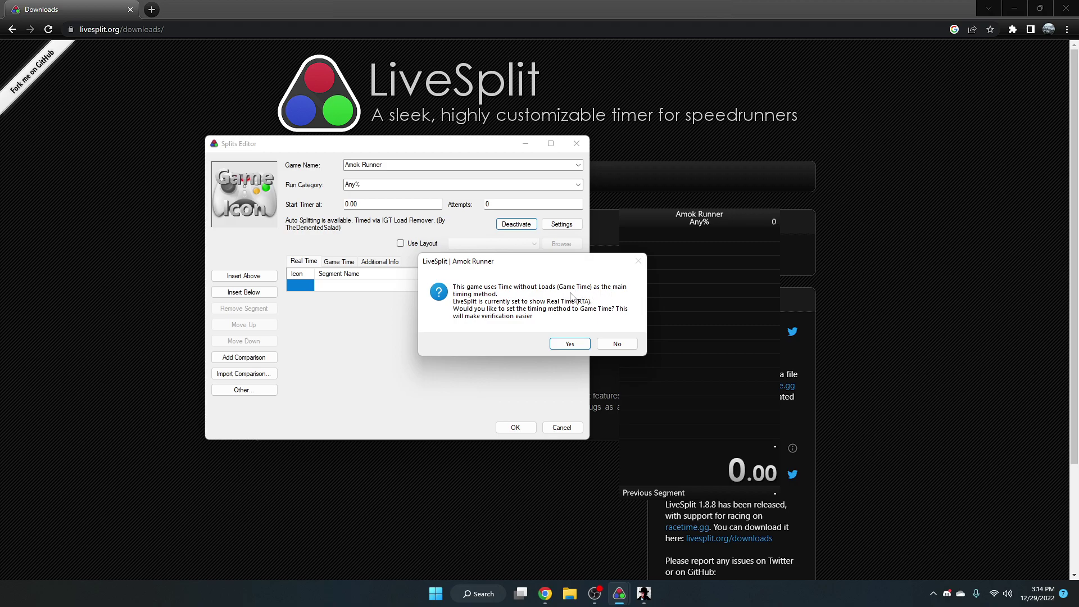
{"action": "left_click_drag", "start_coordinate": [549, 268], "coordinate": [566, 272]}
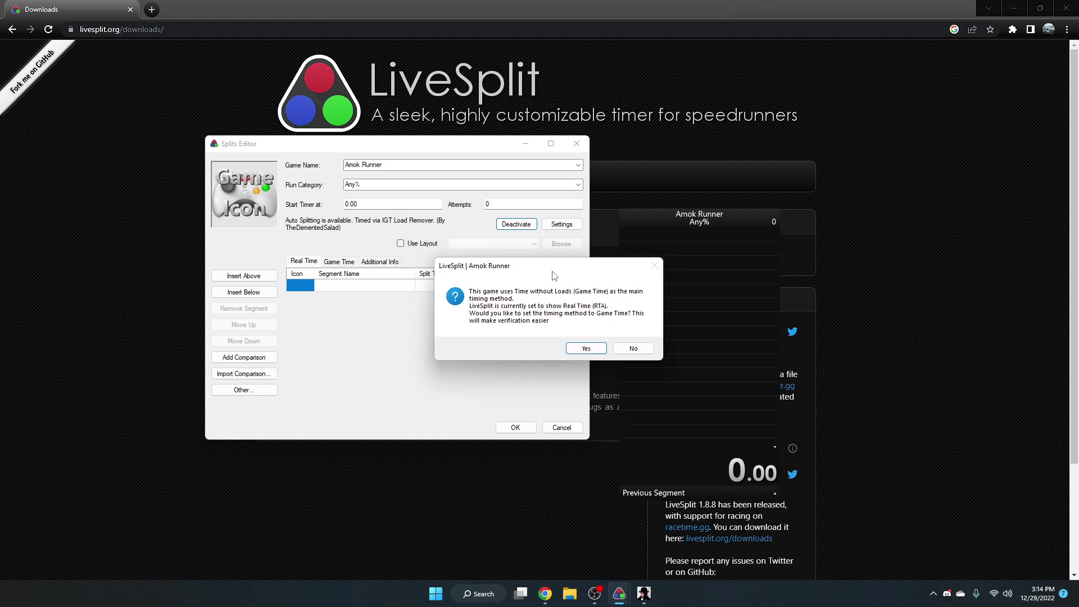
{"action": "left_click", "coordinate": [586, 349]}
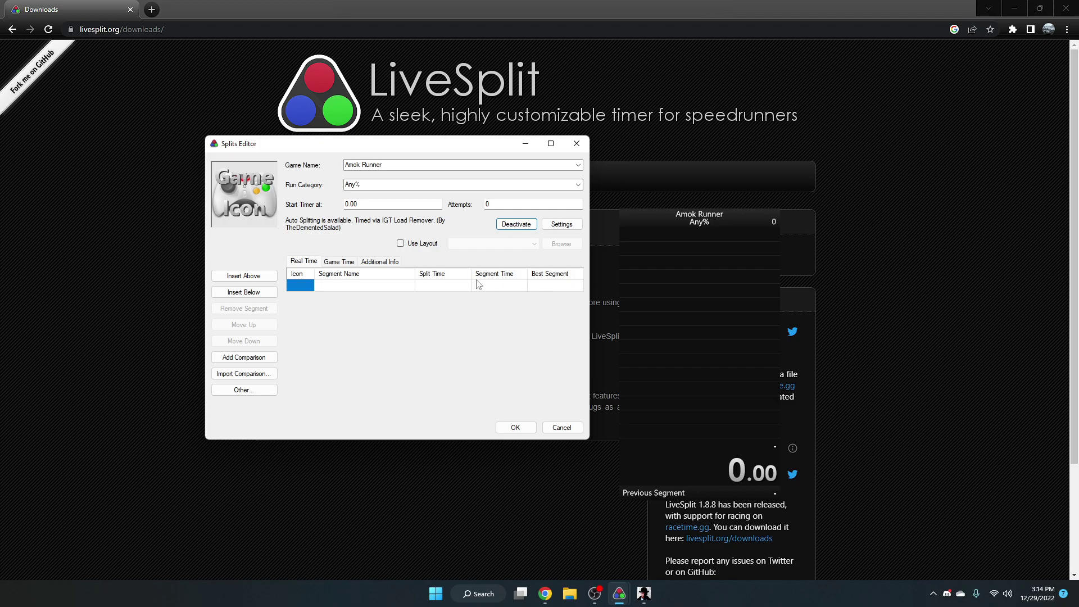
Step: In the auto splitter's settings, turn on Enable Autosplitter and the Begin Clinic split
{"action": "left_click", "coordinate": [556, 225]}
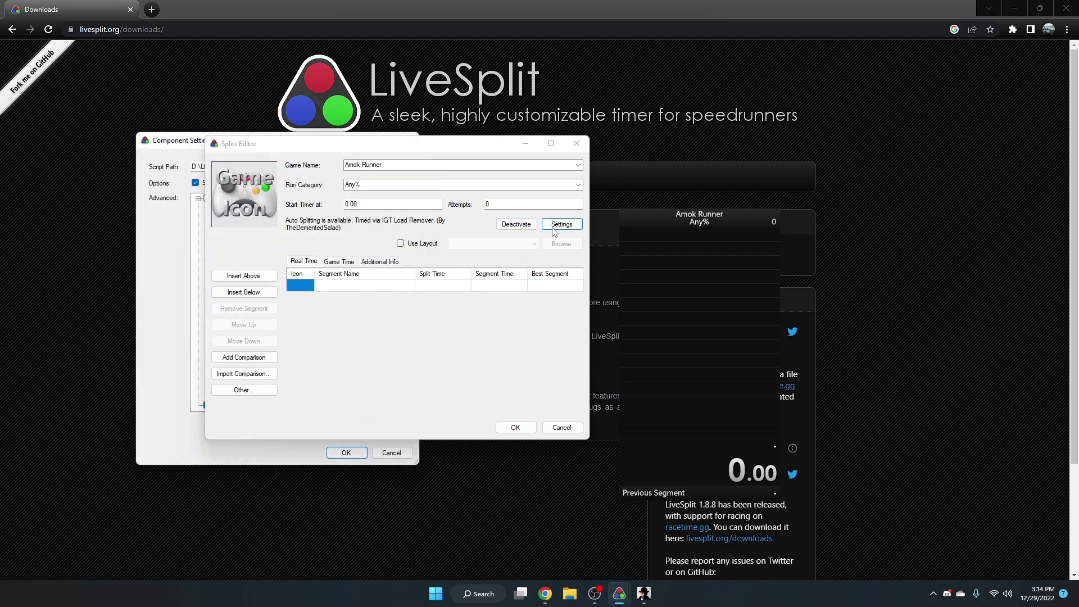
{"action": "left_click_drag", "start_coordinate": [167, 145], "coordinate": [765, 113]}
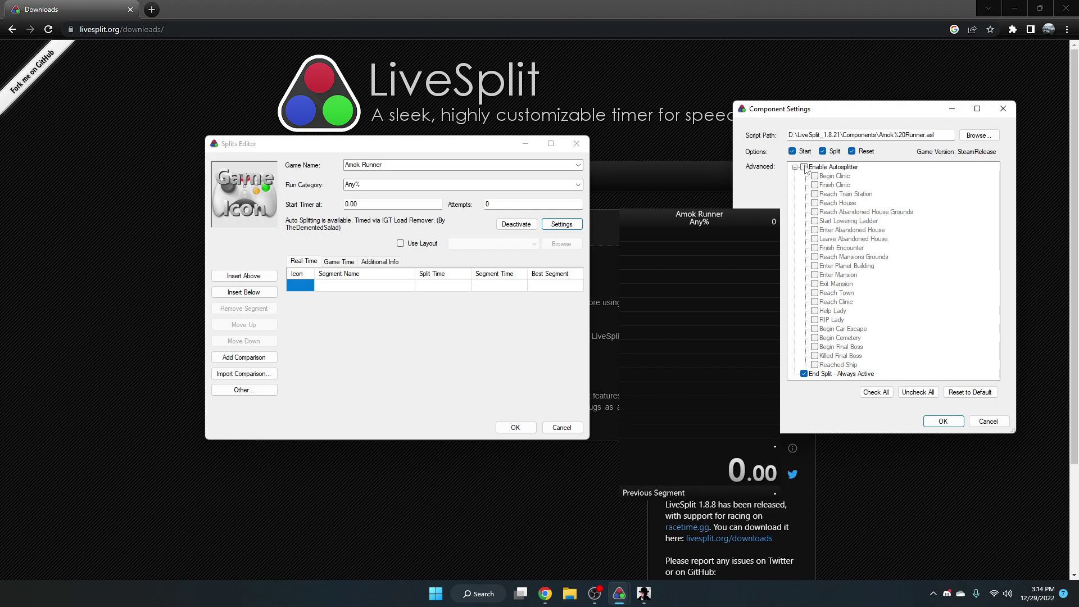
{"action": "left_click", "coordinate": [805, 168]}
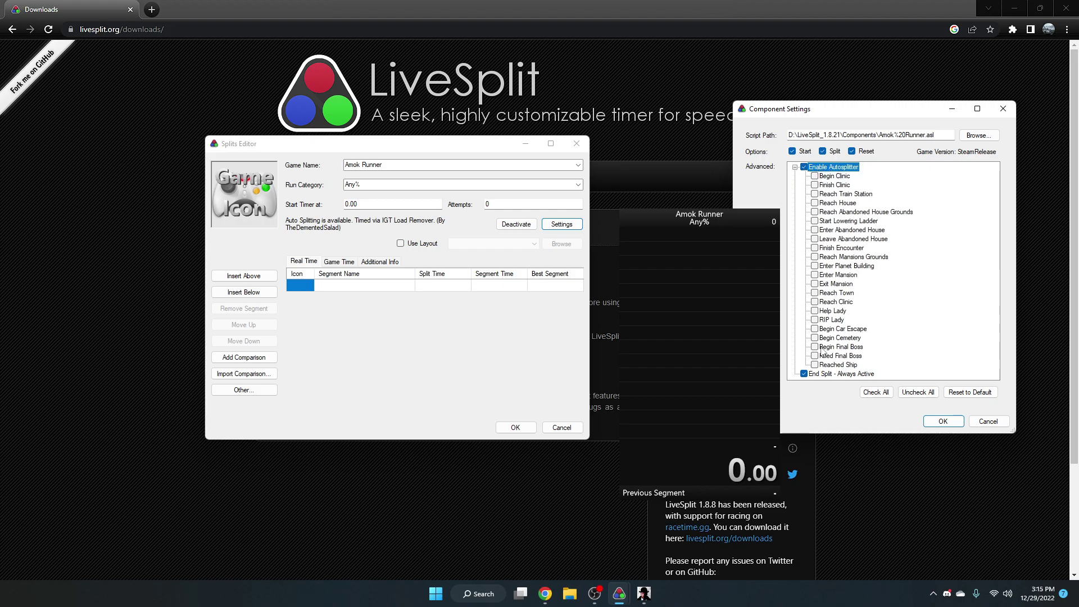
{"action": "left_click", "coordinate": [816, 177]}
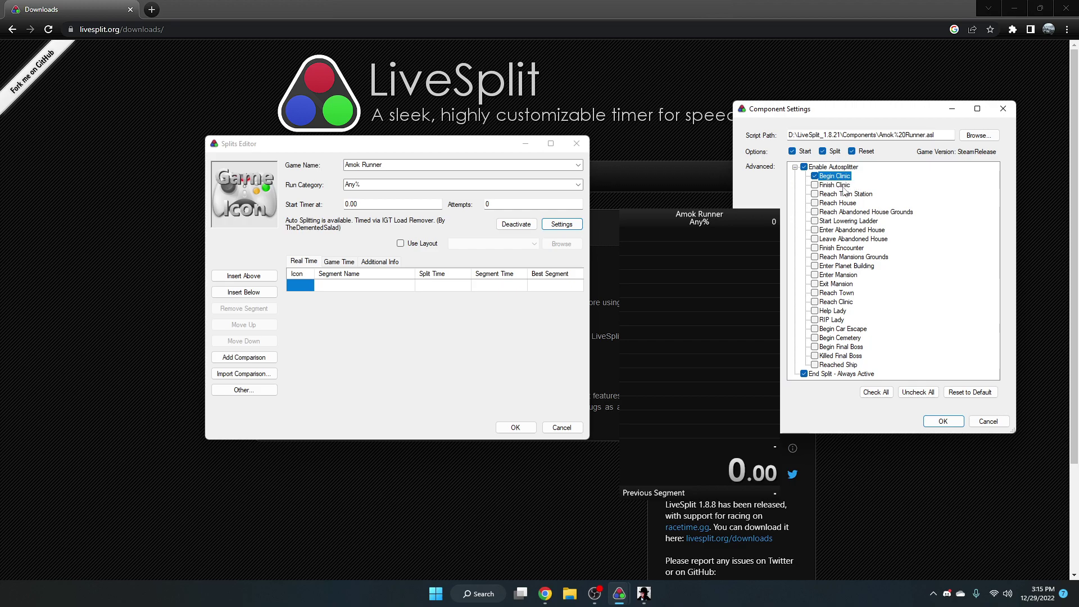
{"action": "left_click", "coordinate": [934, 423]}
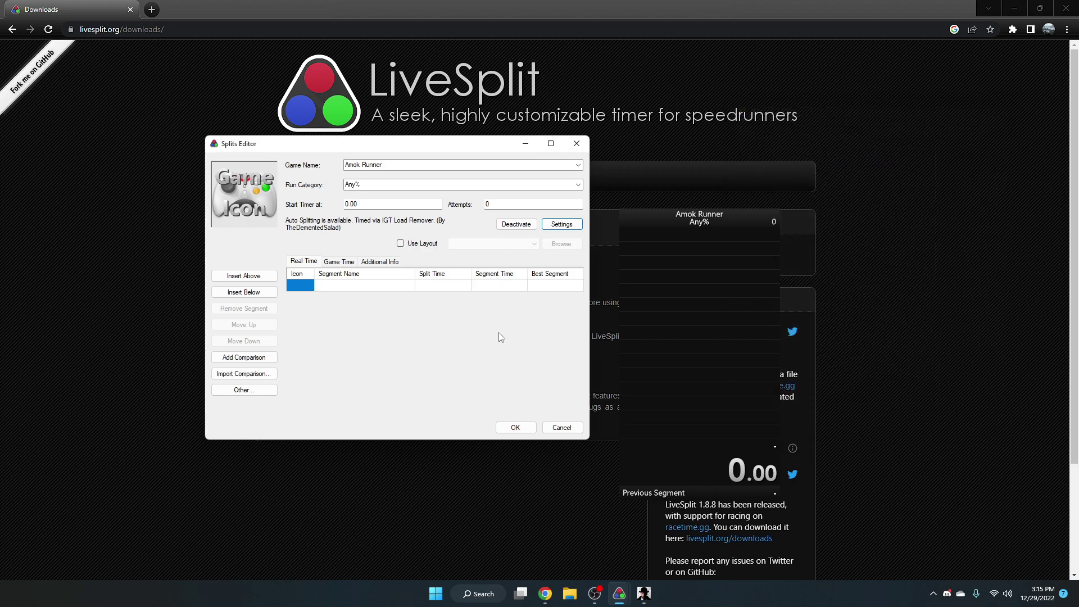
Step: Name the first segment in the splits list End
{"action": "left_click", "coordinate": [343, 287]}
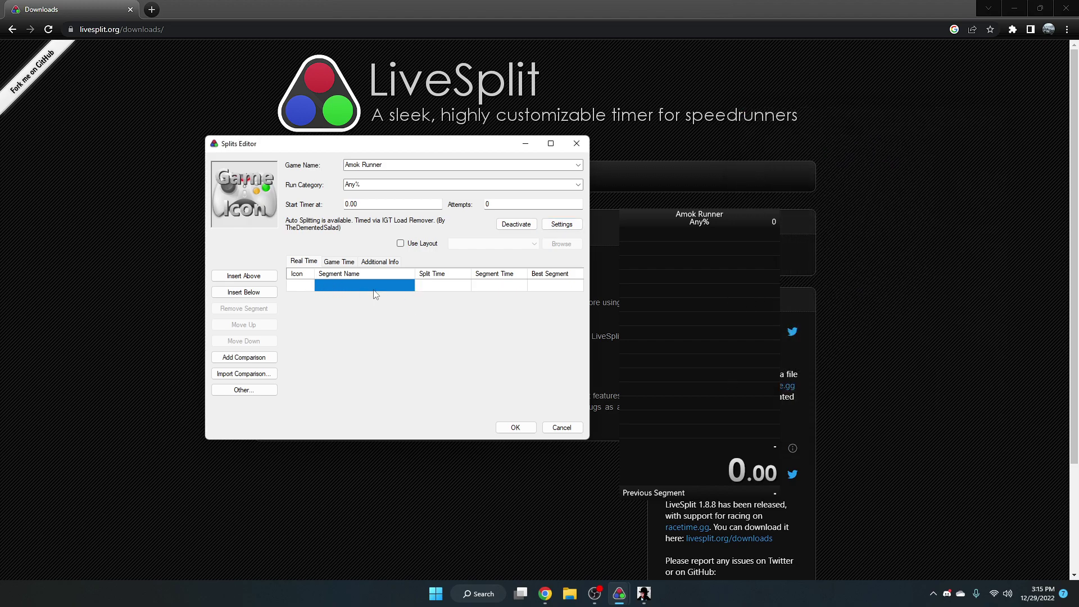
{"action": "left_click", "coordinate": [329, 284]}
{"action": "type", "text": "End"}
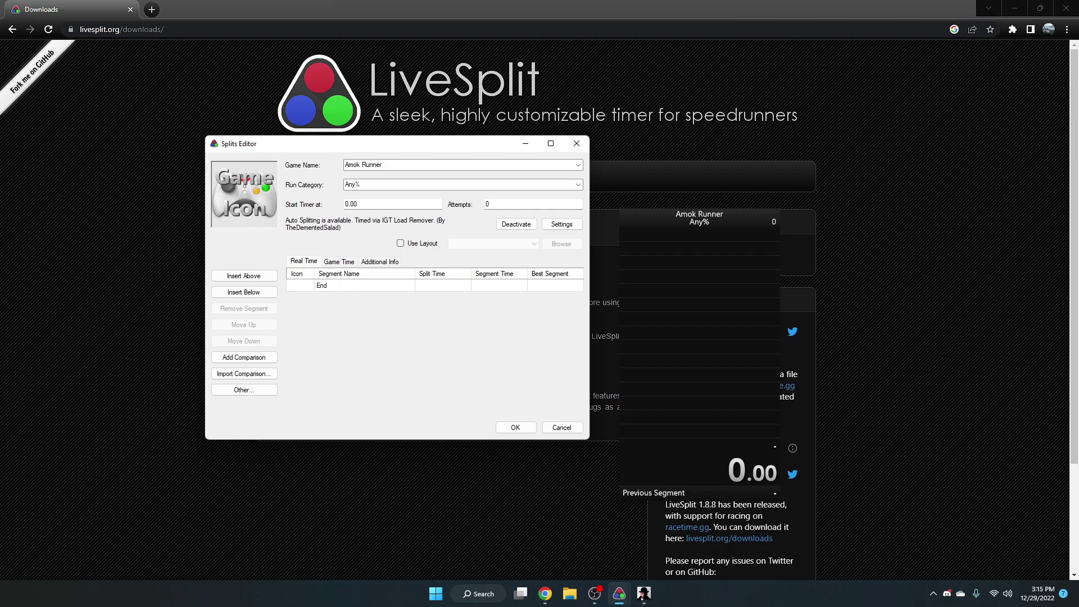
{"action": "key", "text": "Return"}
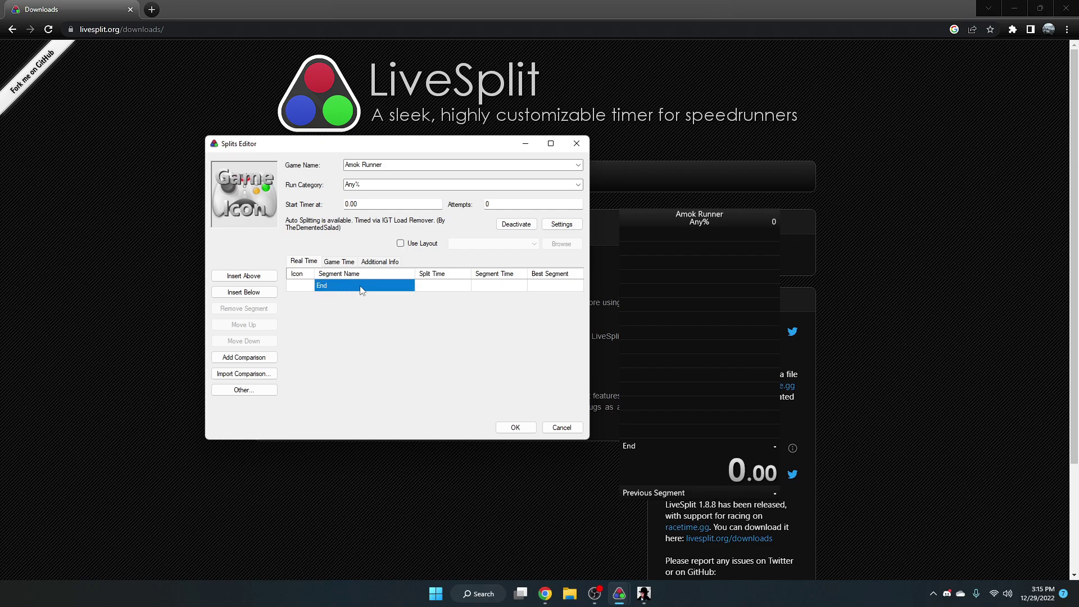
Step: Insert a segment above End, name it Begin Clinic to match the auto splitter option, and accept the splits
{"action": "left_click", "coordinate": [243, 276]}
{"action": "left_click", "coordinate": [404, 288]}
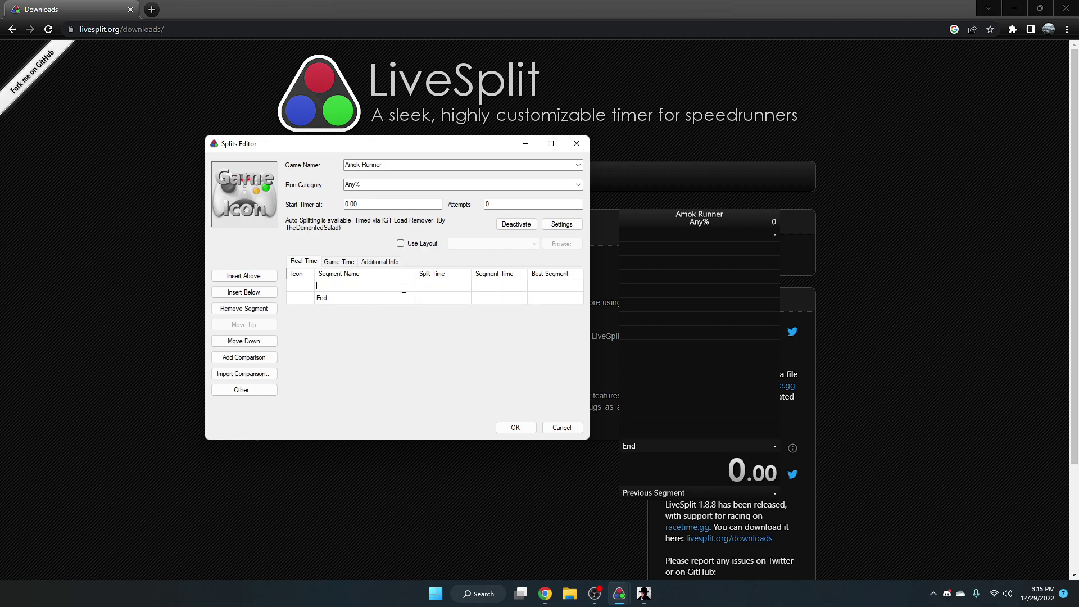
{"action": "left_click", "coordinate": [561, 224]}
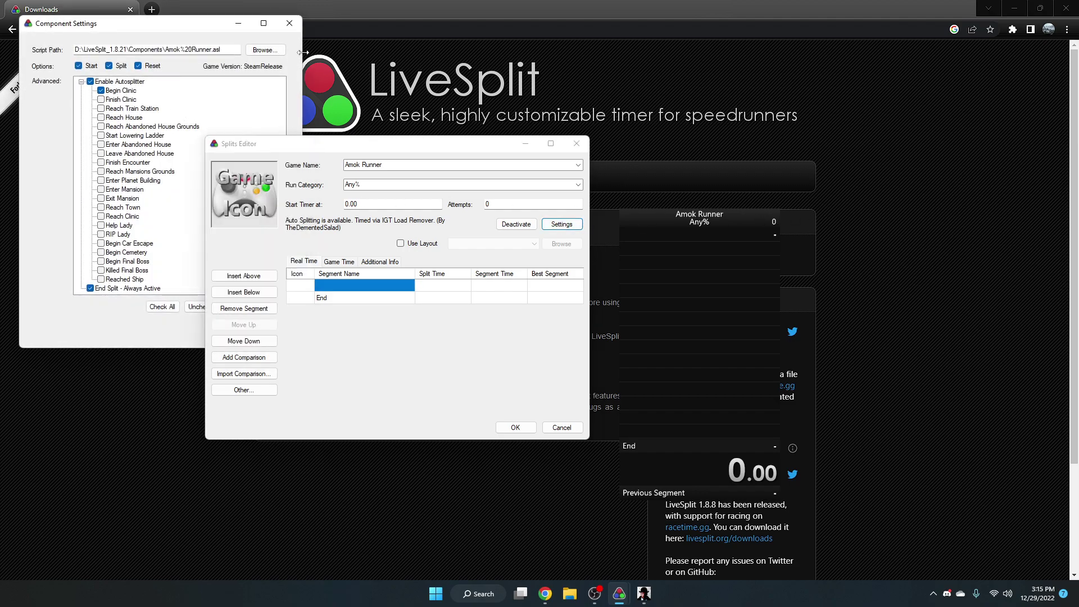
{"action": "left_click", "coordinate": [290, 24]}
{"action": "left_click", "coordinate": [338, 286]}
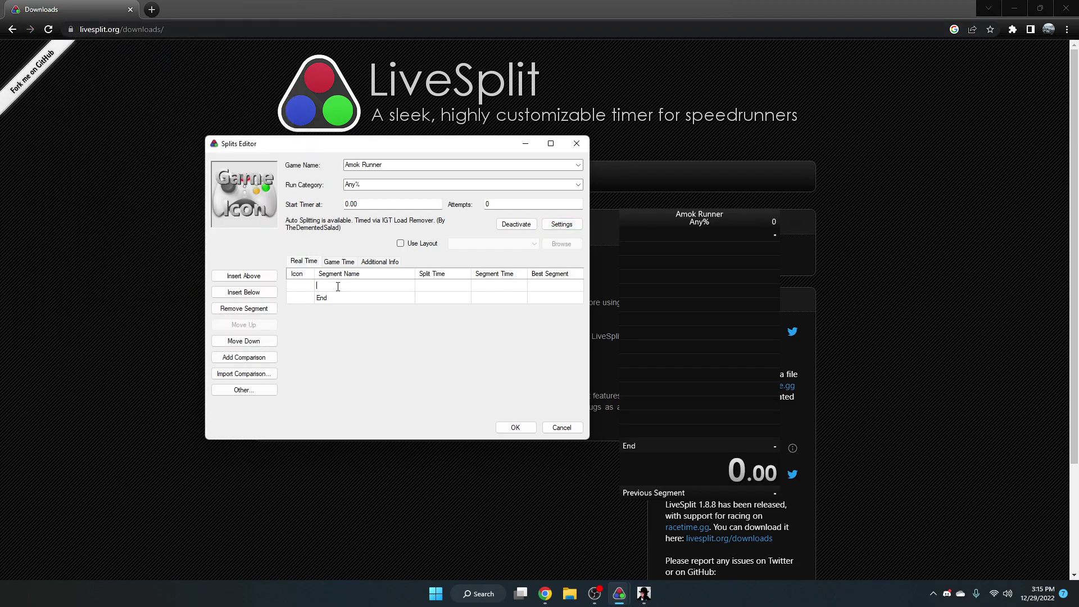
{"action": "type", "text": "Begin Clinic"}
{"action": "left_click", "coordinate": [340, 302]}
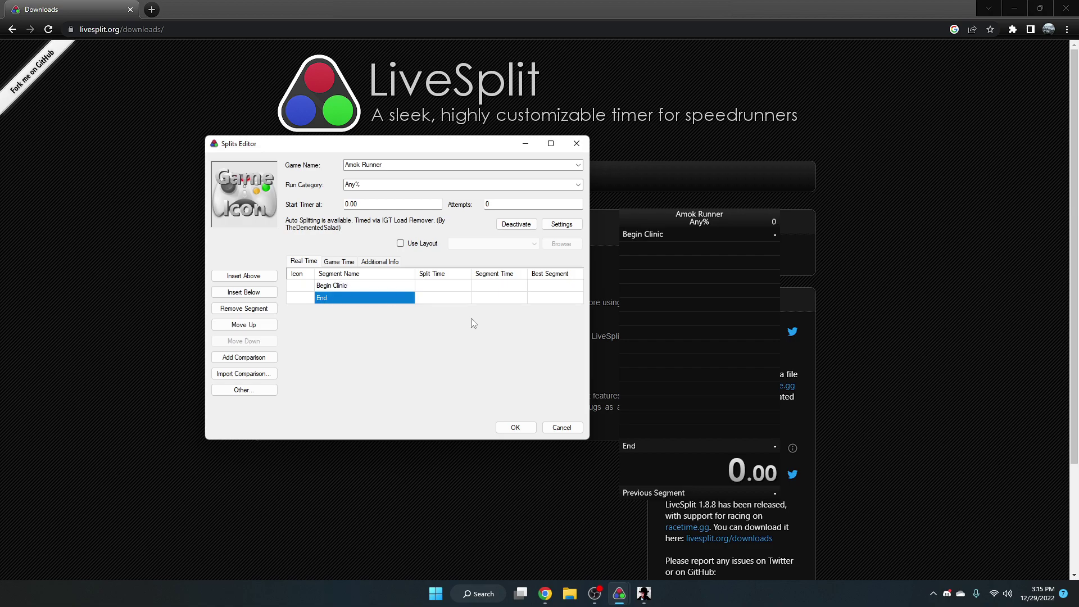
{"action": "left_click", "coordinate": [502, 429]}
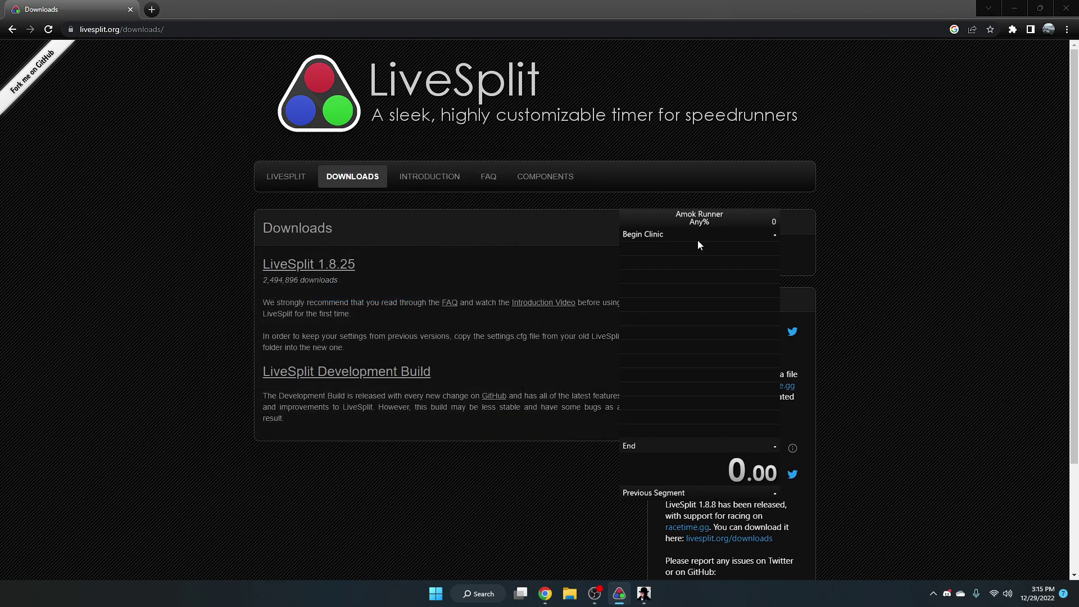
Step: Open the layout editor and look through the categories of components that can be added
{"action": "right_click", "coordinate": [682, 293]}
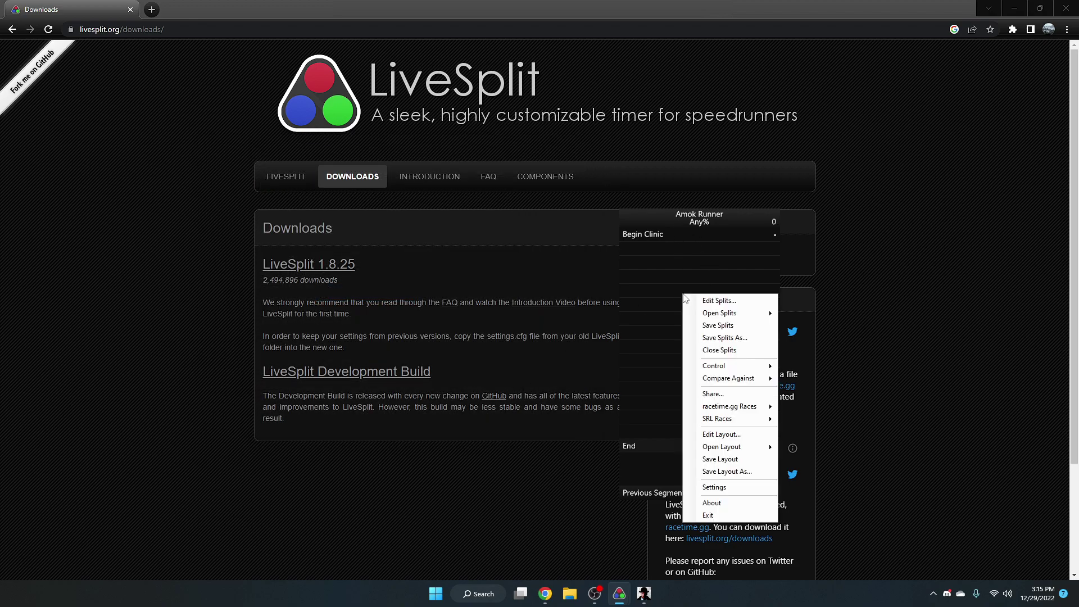
{"action": "left_click", "coordinate": [716, 442]}
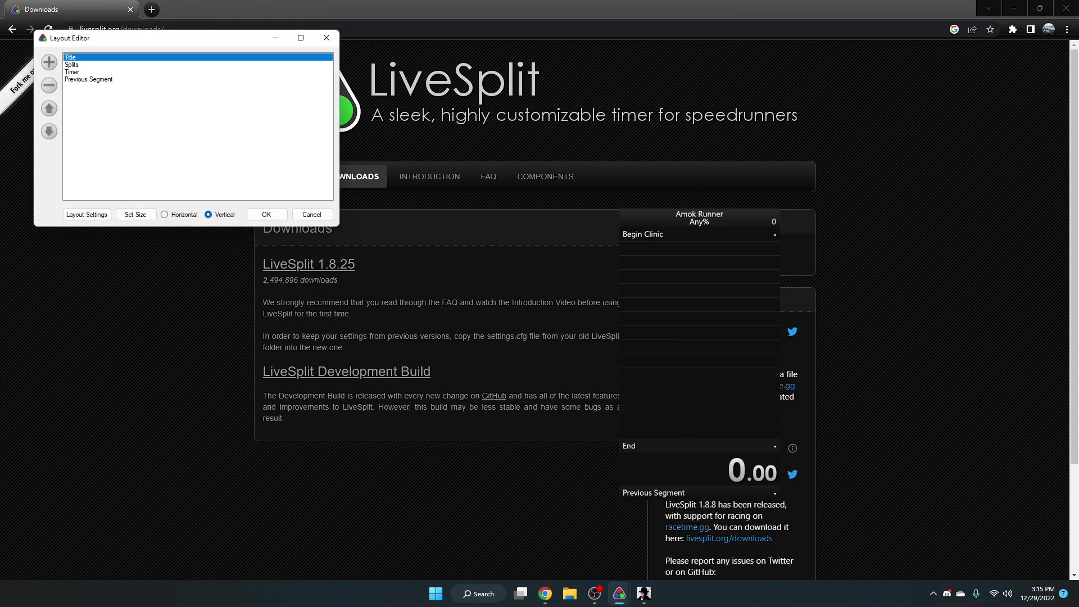
{"action": "left_click", "coordinate": [53, 64]}
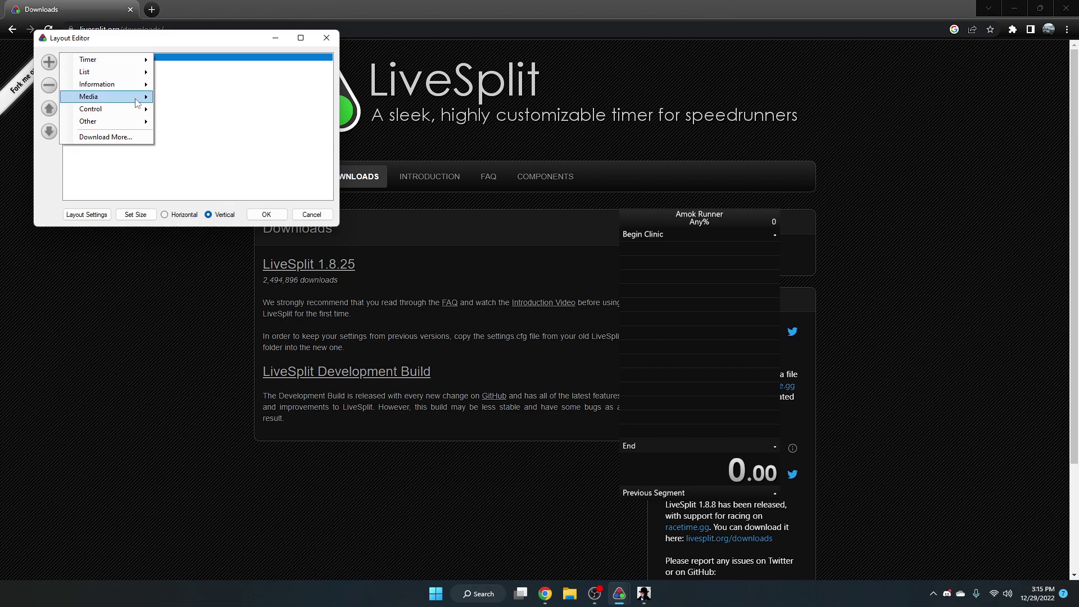
{"action": "left_click", "coordinate": [267, 217]}
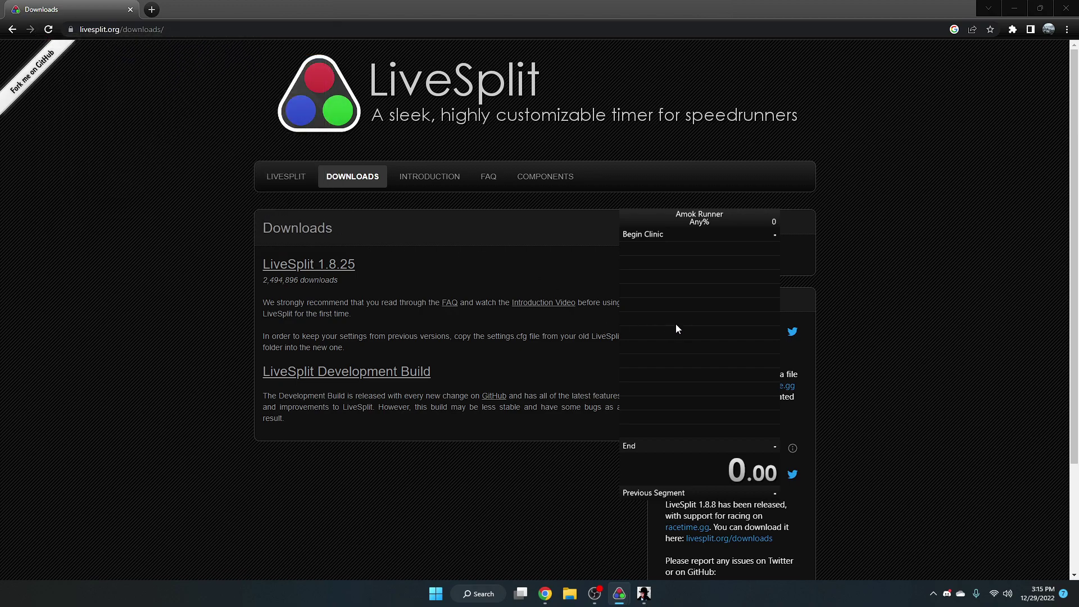
Step: Move the timer overlay clear of the game menu, switch to AMOK and start a new game, overwriting the checkpoint
{"action": "left_click_drag", "start_coordinate": [684, 312], "coordinate": [895, 194]}
{"action": "left_click", "coordinate": [646, 596]}
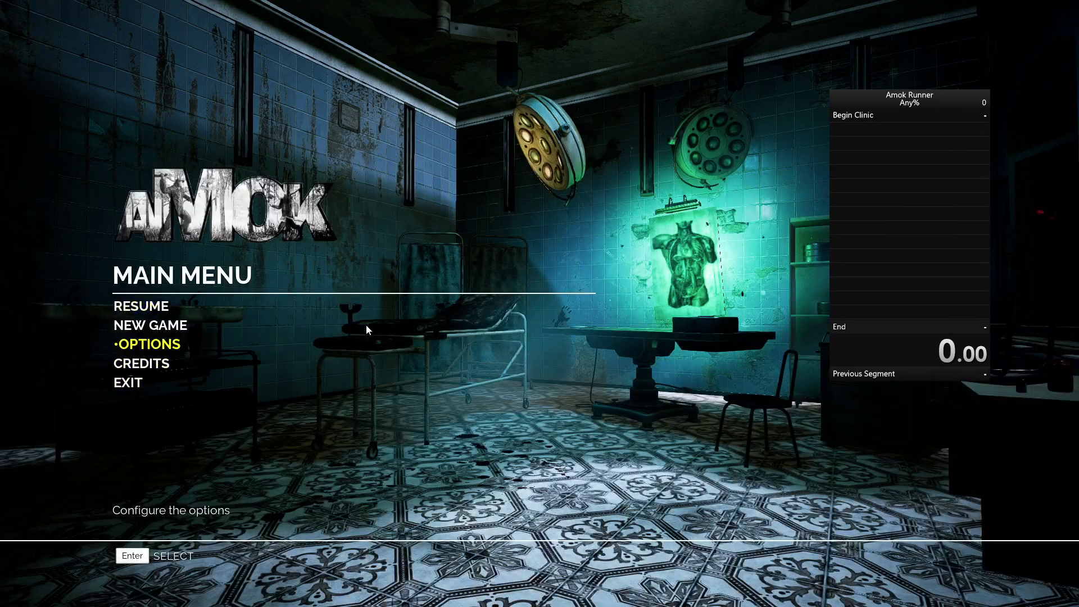
{"action": "left_click", "coordinate": [208, 318]}
{"action": "left_click", "coordinate": [159, 322]}
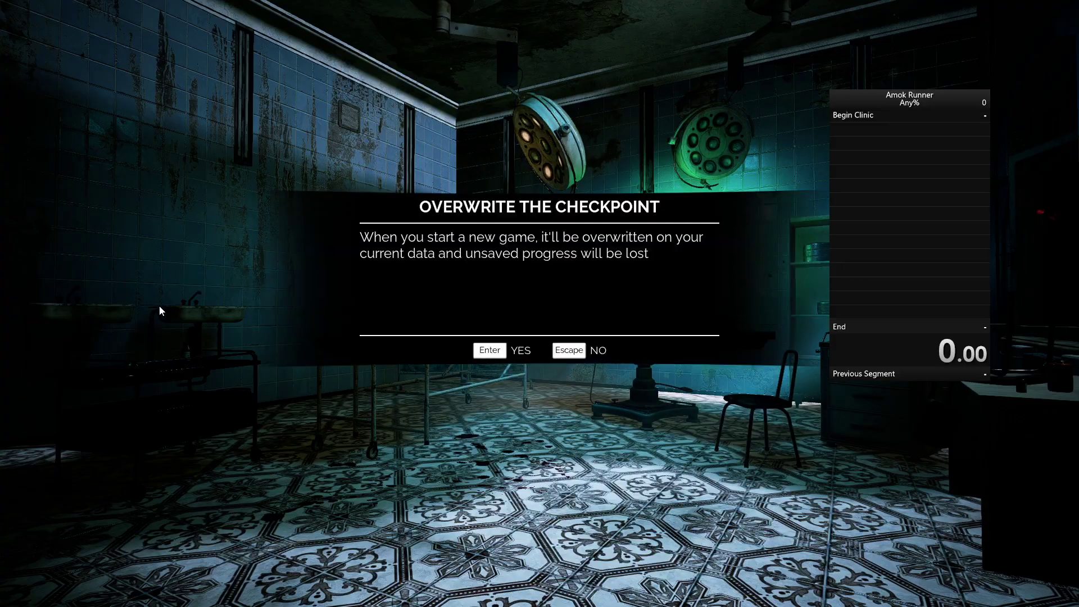
{"action": "left_click", "coordinate": [492, 349]}
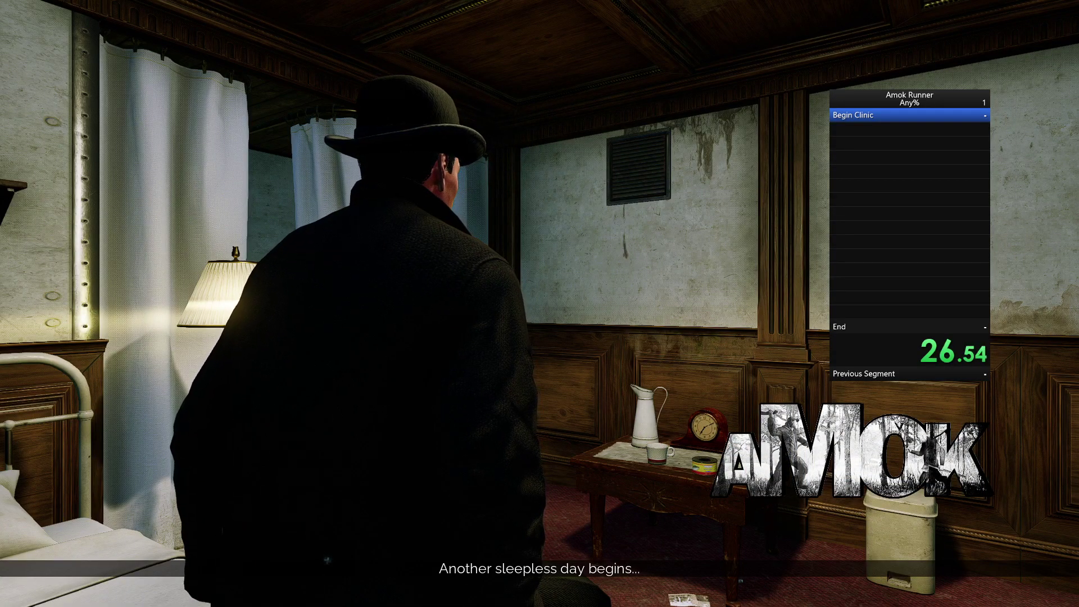
Step: Walk the character out of the cabin onto the ship's deck with the timer running
{"action": "key", "text": "w"}
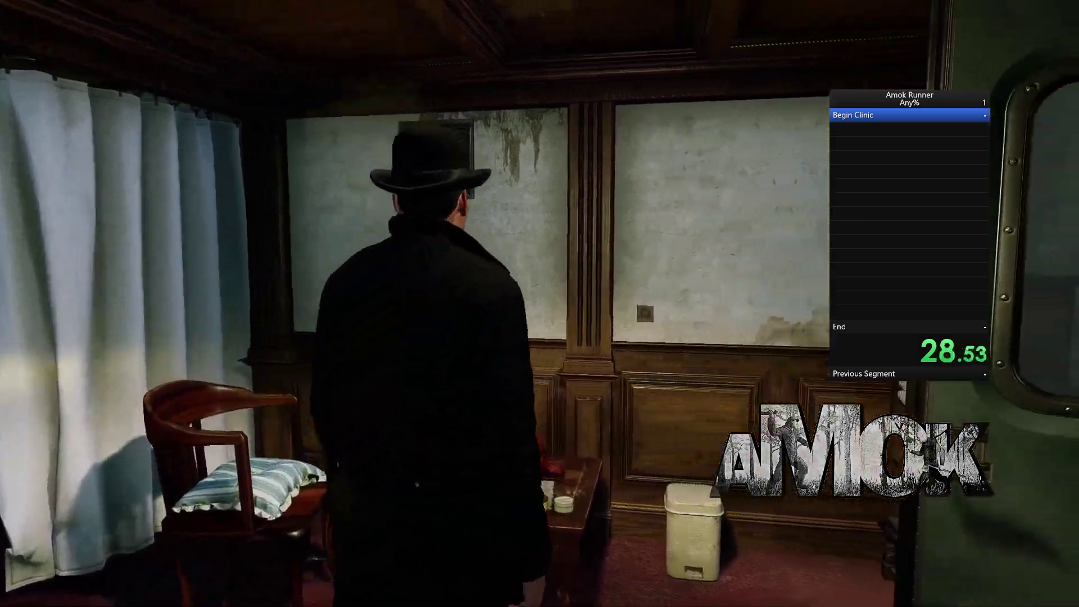
{"action": "key", "text": "w"}
{"action": "key", "text": "e"}
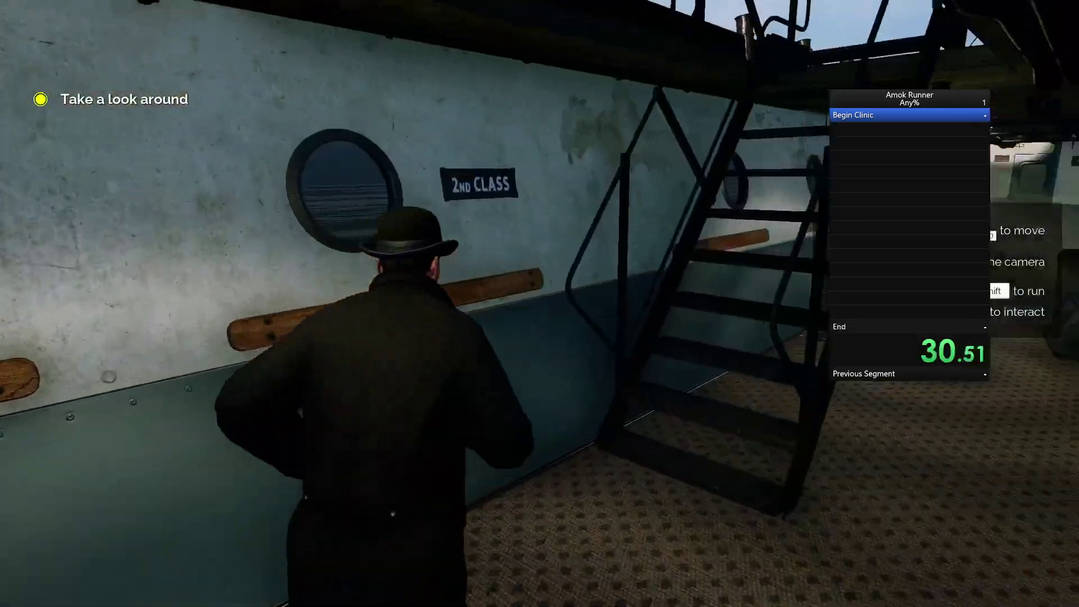
Step: Run the character past the stairs and along the main deck to the benches at the ship's bow
{"action": "key", "text": "w"}
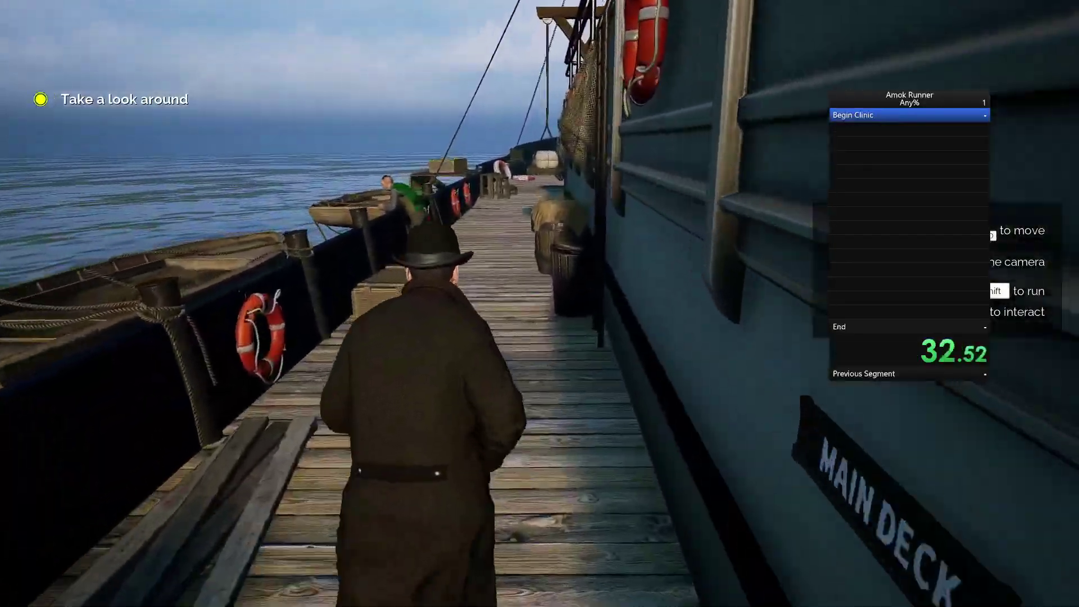
{"action": "key", "text": "w"}
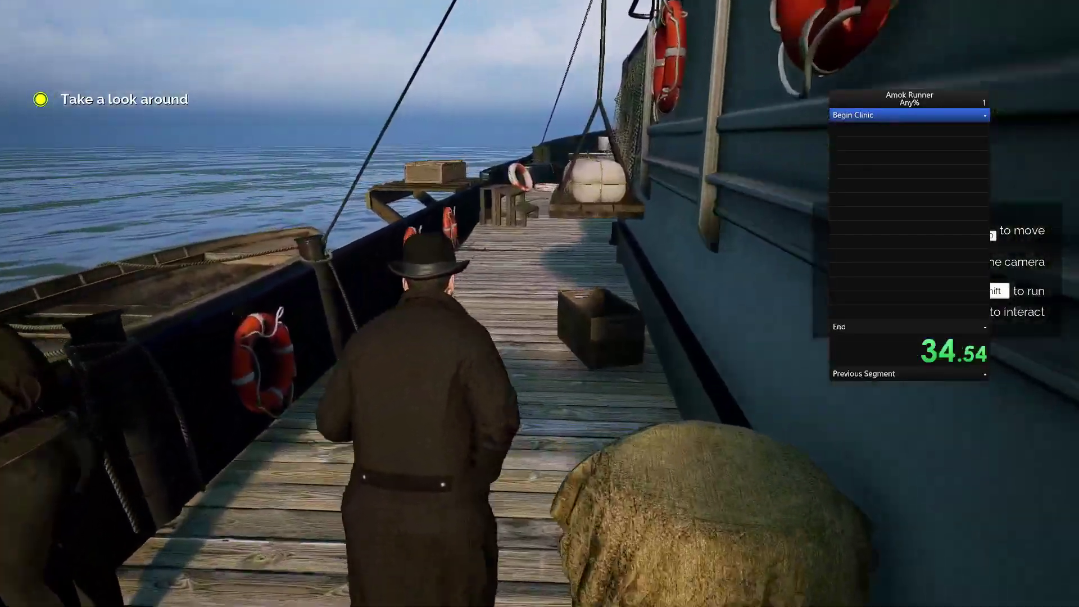
{"action": "key", "text": "w"}
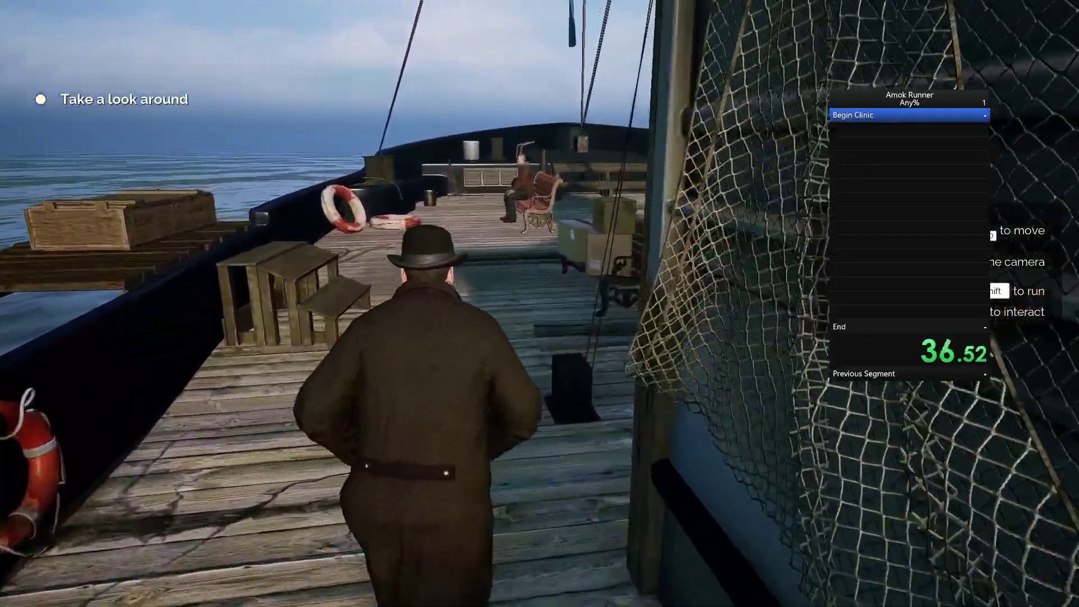
{"action": "key", "text": "w"}
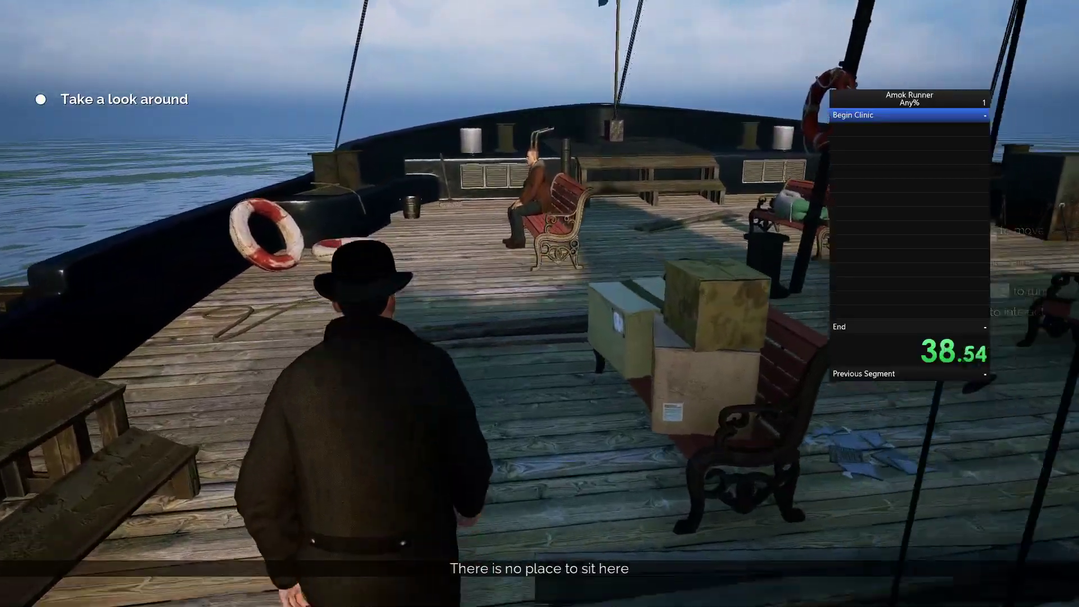
{"action": "key", "text": "w"}
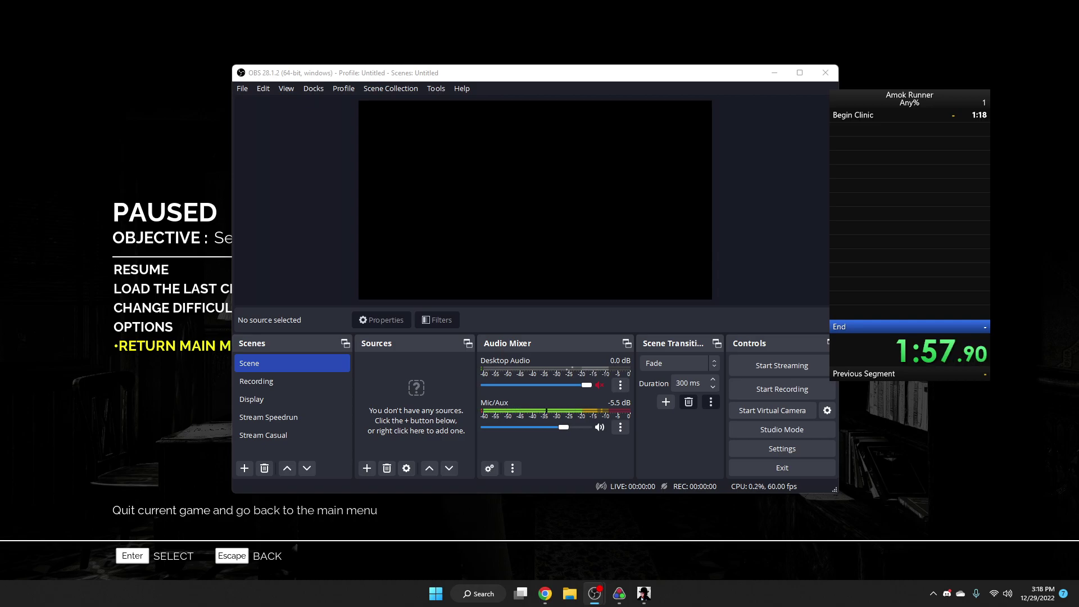
Step: Switch to OBS and move its window clear of the LiveSplit timer overlay
{"action": "left_click_drag", "start_coordinate": [328, 76], "coordinate": [308, 70]}
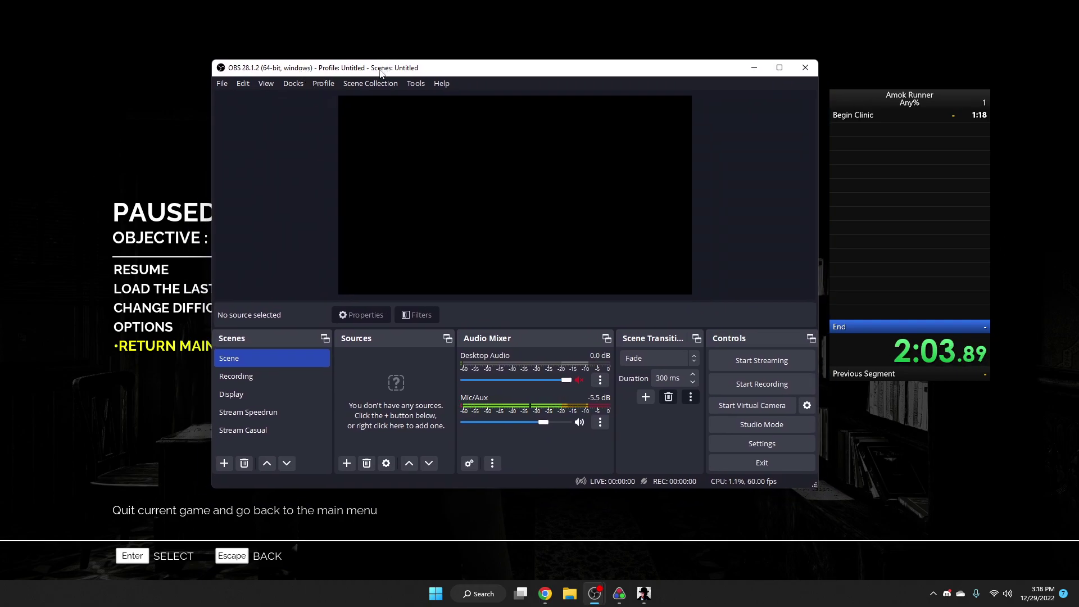
{"action": "left_click_drag", "start_coordinate": [380, 72], "coordinate": [375, 65]}
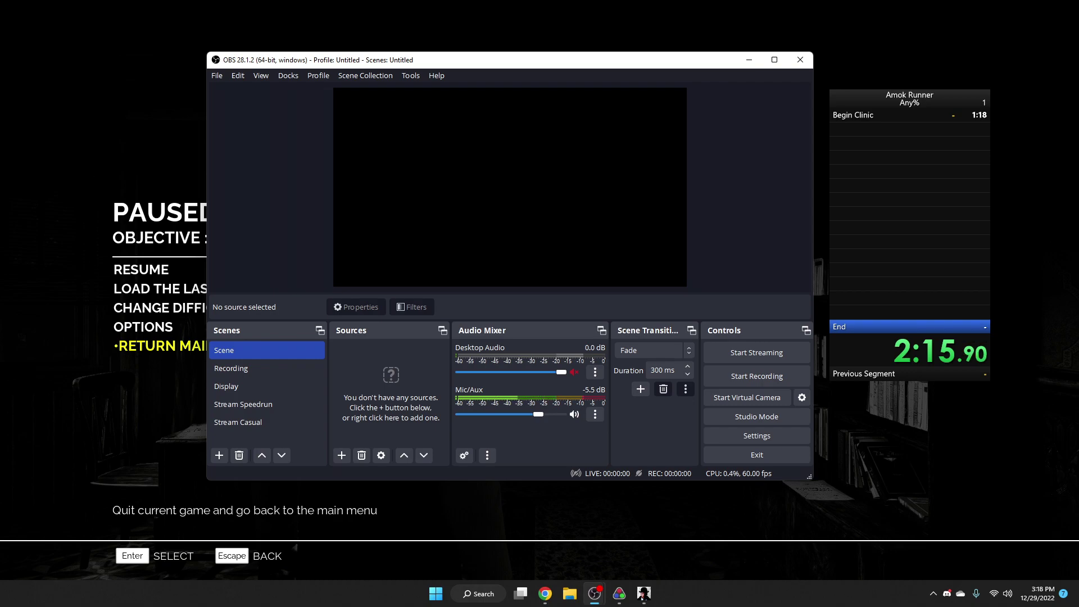
{"action": "left_click_drag", "start_coordinate": [452, 67], "coordinate": [405, 67]}
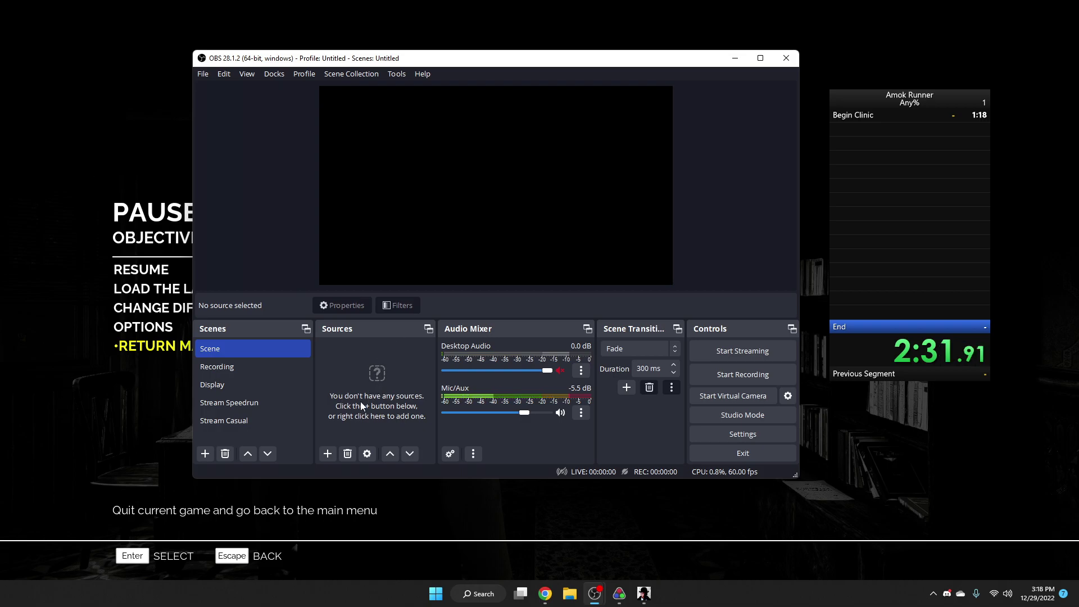
Step: Add a new Game Capture source named Amok Runner to the selected scene
{"action": "left_click", "coordinate": [328, 453]}
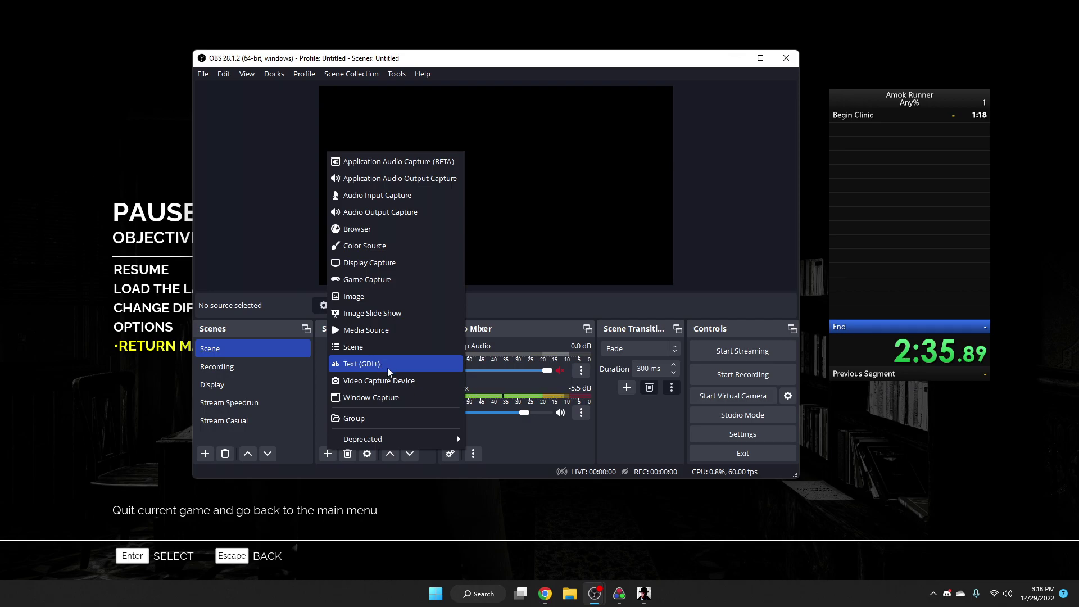
{"action": "left_click", "coordinate": [396, 280]}
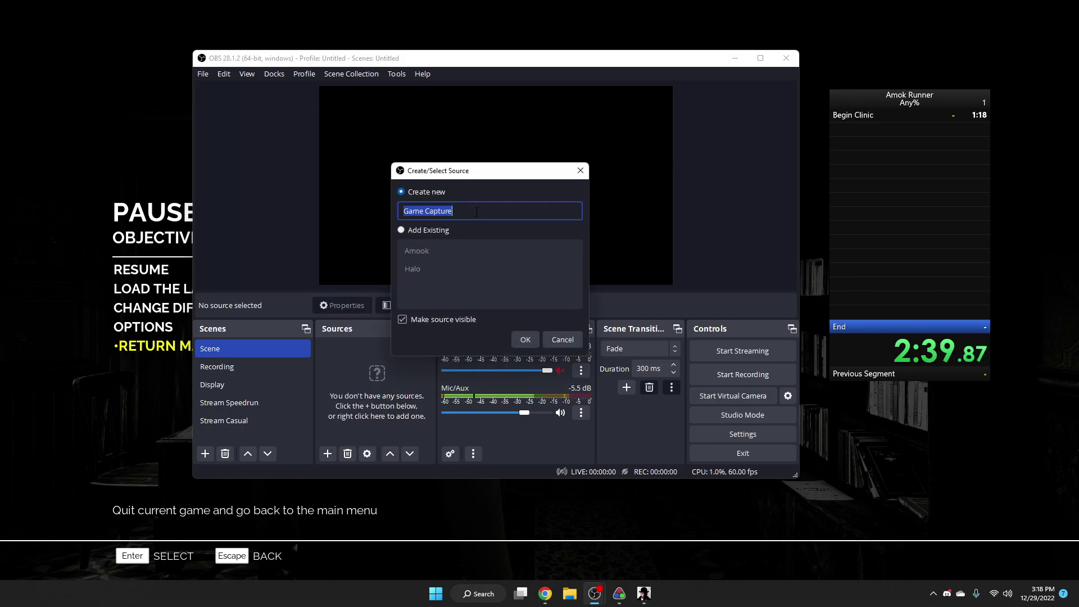
{"action": "type", "text": "Amok Runner"}
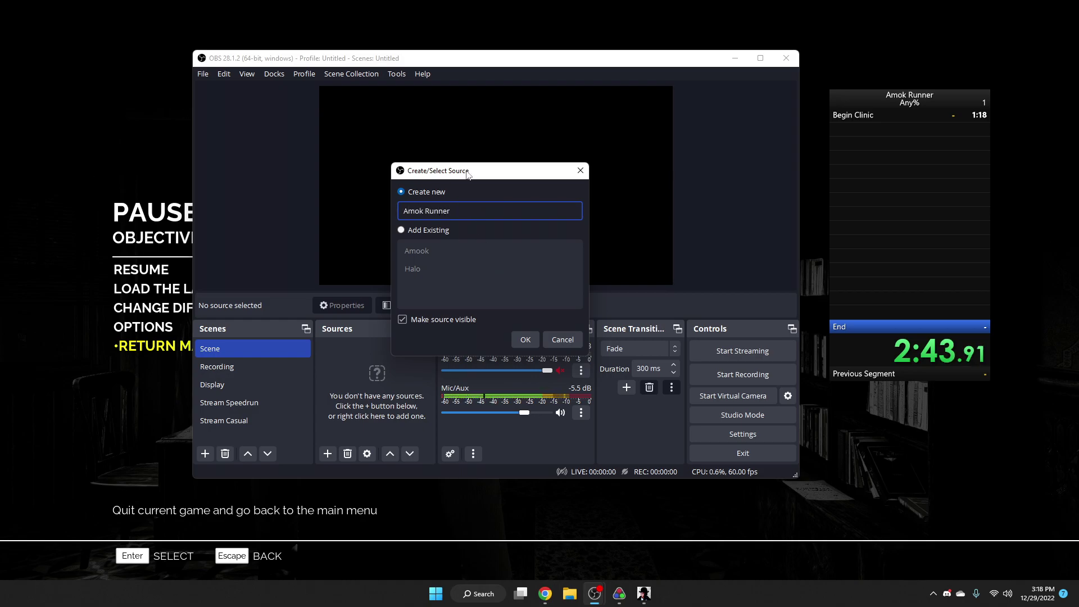
{"action": "left_click", "coordinate": [518, 337]}
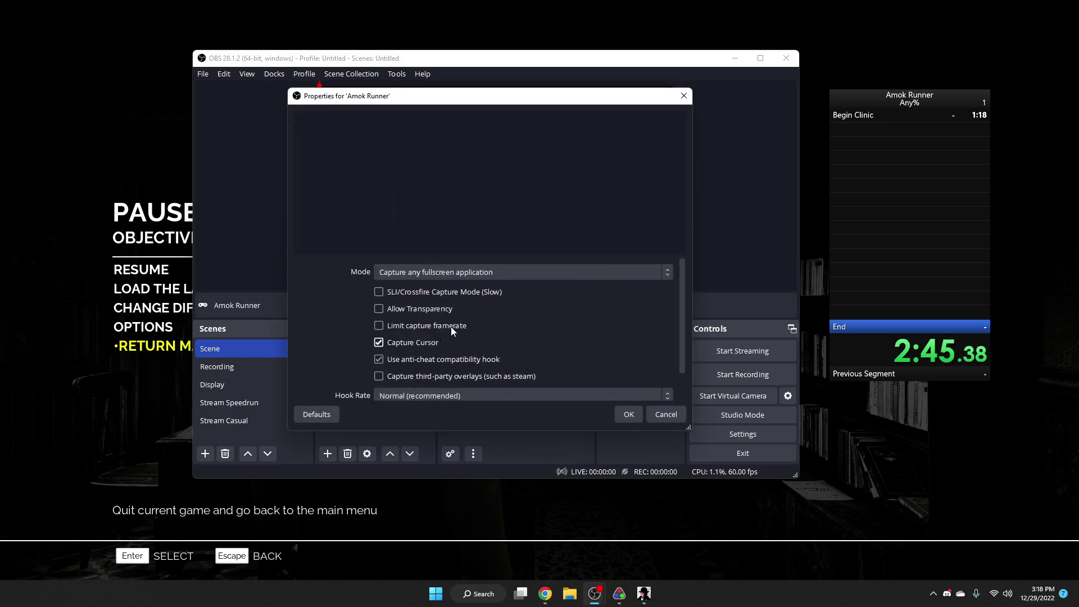
Step: Set the game capture to Capture specific window with [Amok-Win64-Shipping.exe]: Amok as its window, and accept the properties
{"action": "left_click", "coordinate": [508, 273]}
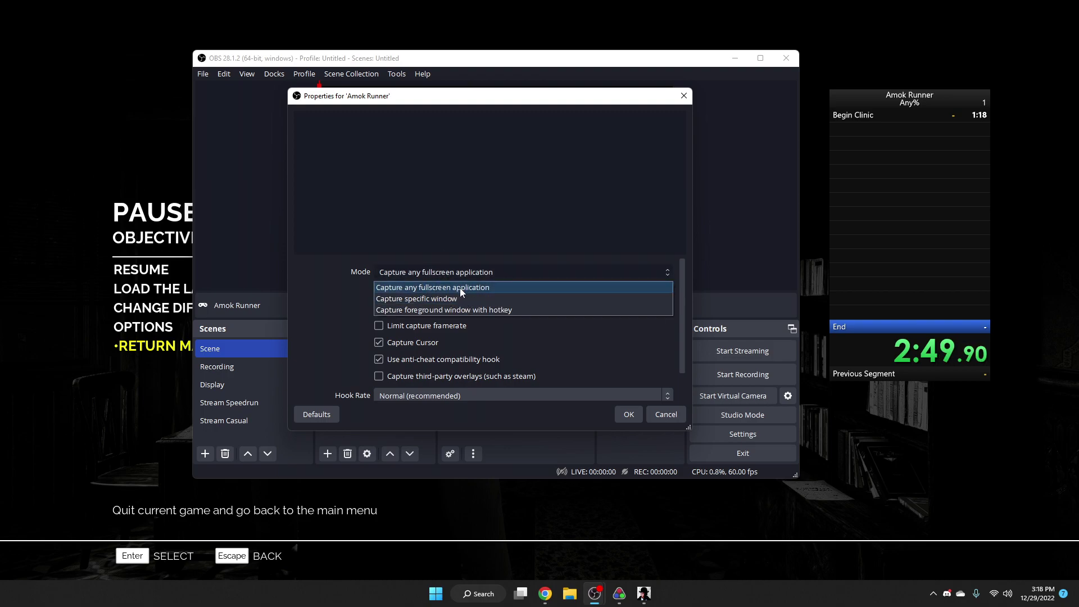
{"action": "left_click", "coordinate": [426, 298]}
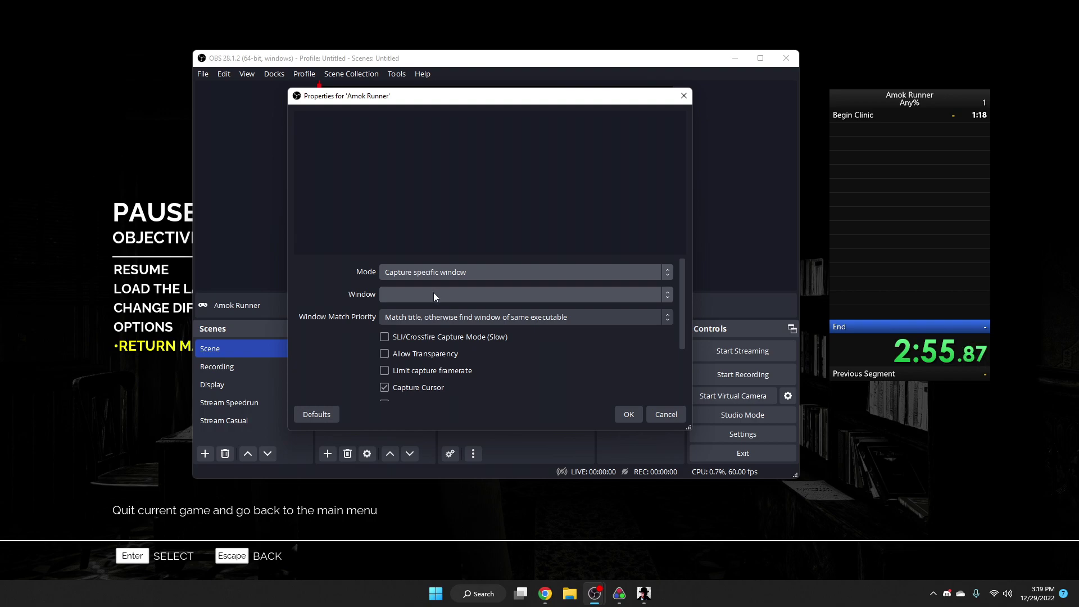
{"action": "left_click", "coordinate": [433, 294]}
{"action": "left_click", "coordinate": [467, 355]}
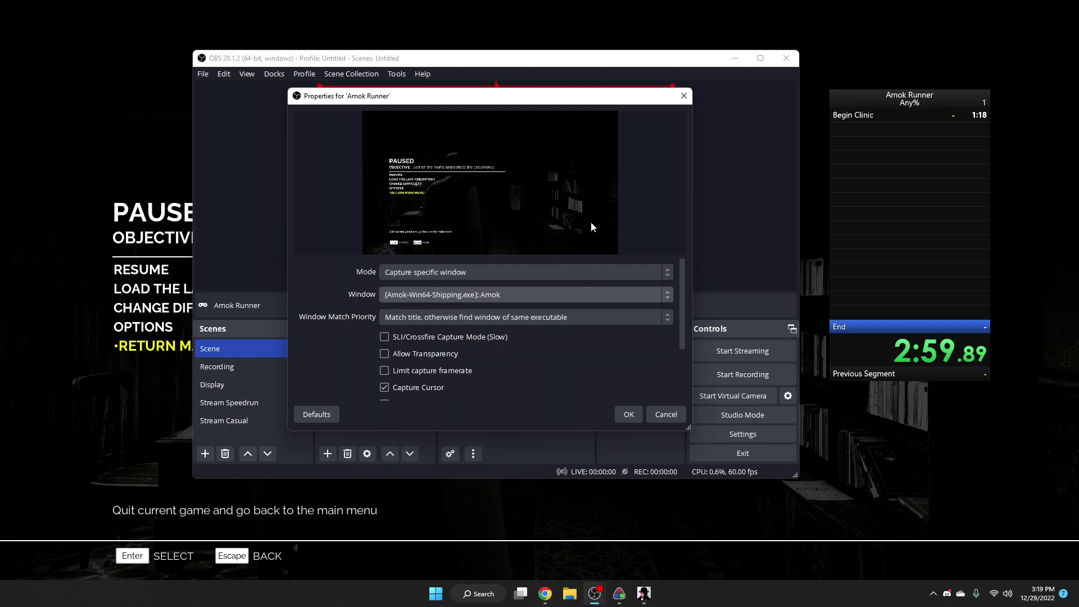
{"action": "left_click", "coordinate": [621, 413]}
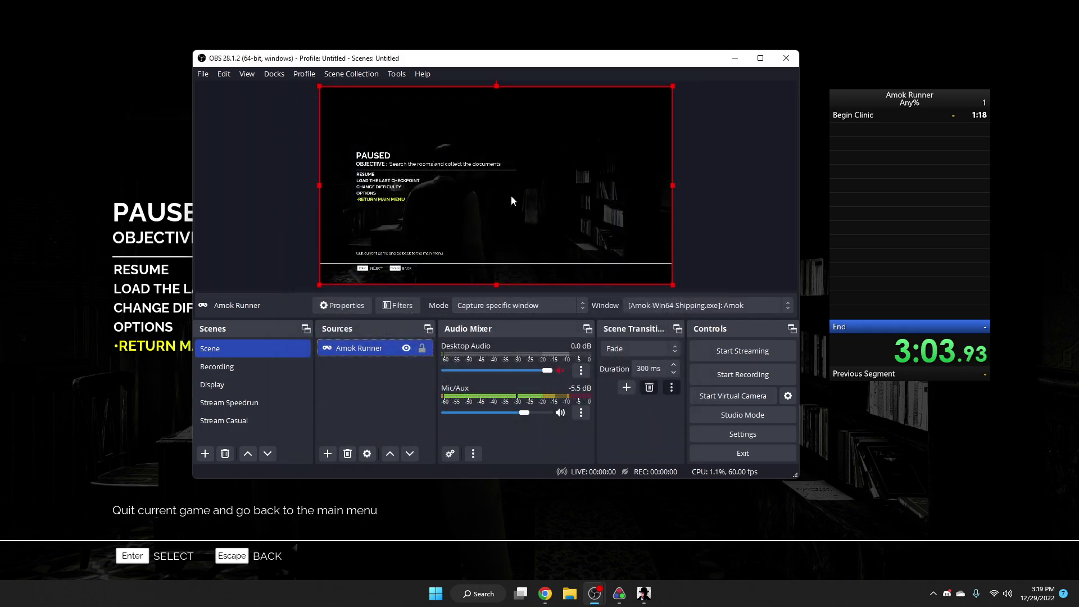
{"action": "left_click", "coordinate": [726, 226]}
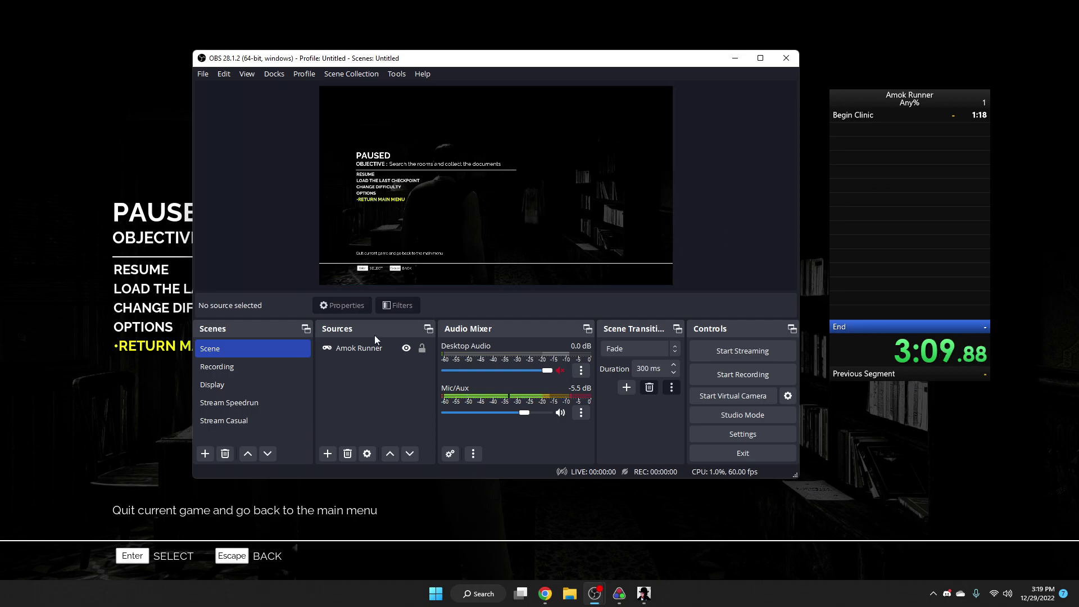
Step: Add a new Window Capture source named LiveSplit above the game capture
{"action": "left_click", "coordinate": [331, 452]}
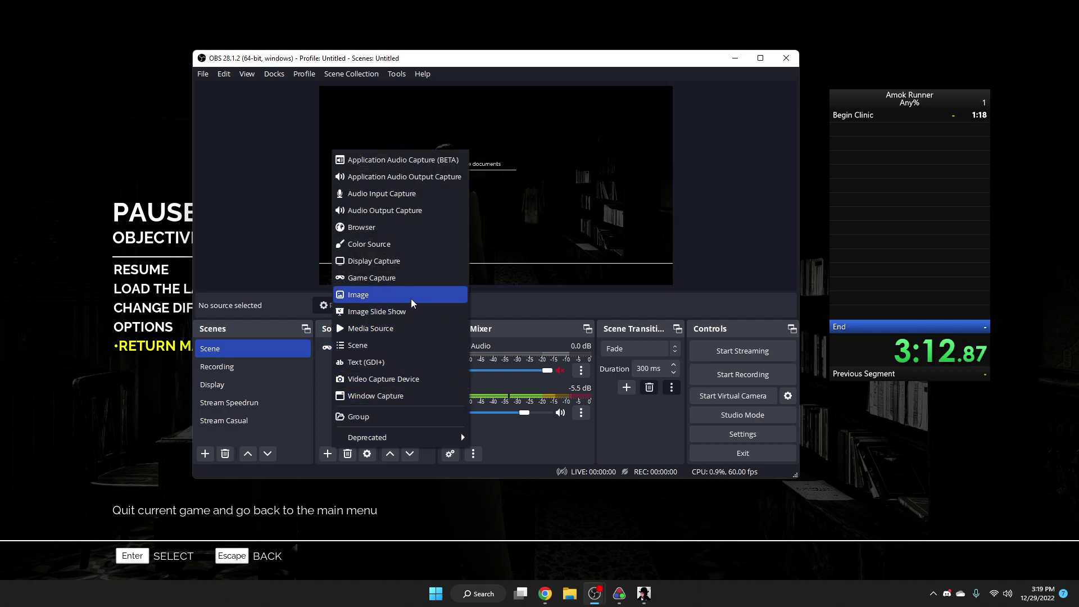
{"action": "left_click", "coordinate": [391, 396]}
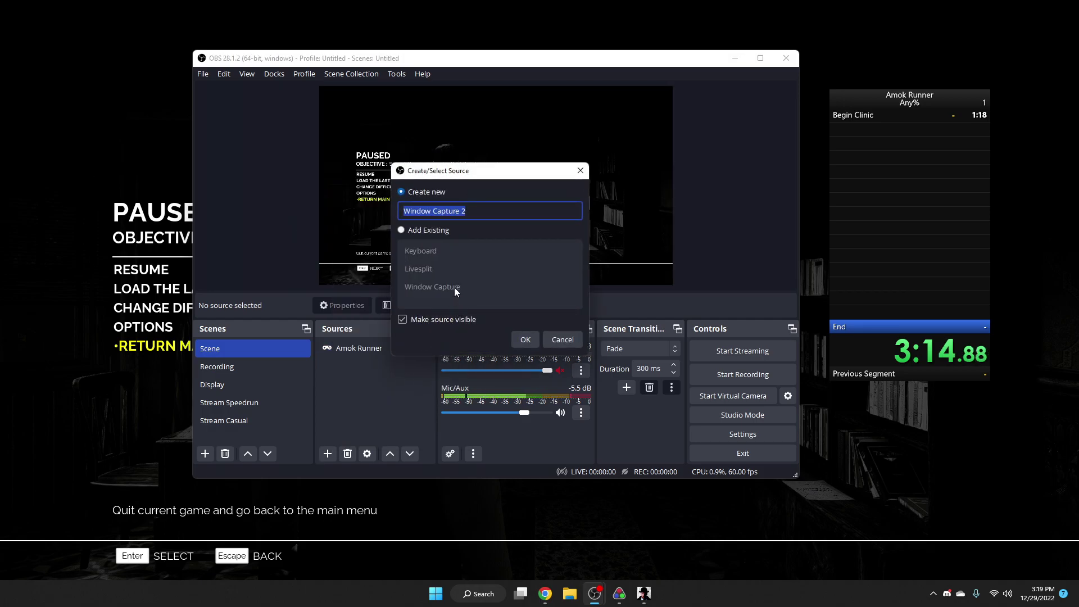
{"action": "type", "text": "Live"}
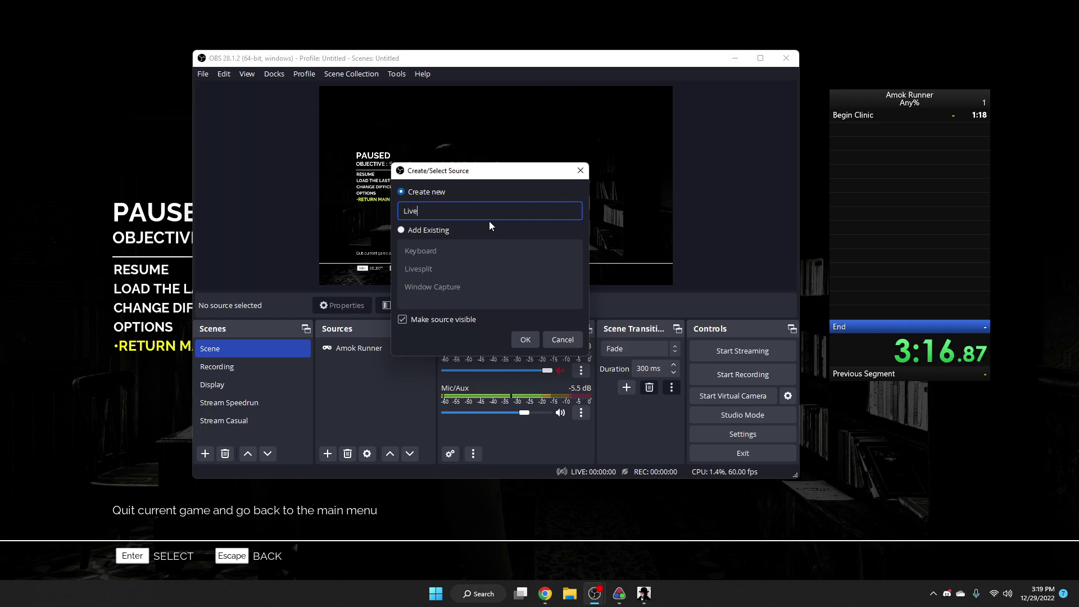
{"action": "type", "text": "Split"}
{"action": "key", "text": "Return"}
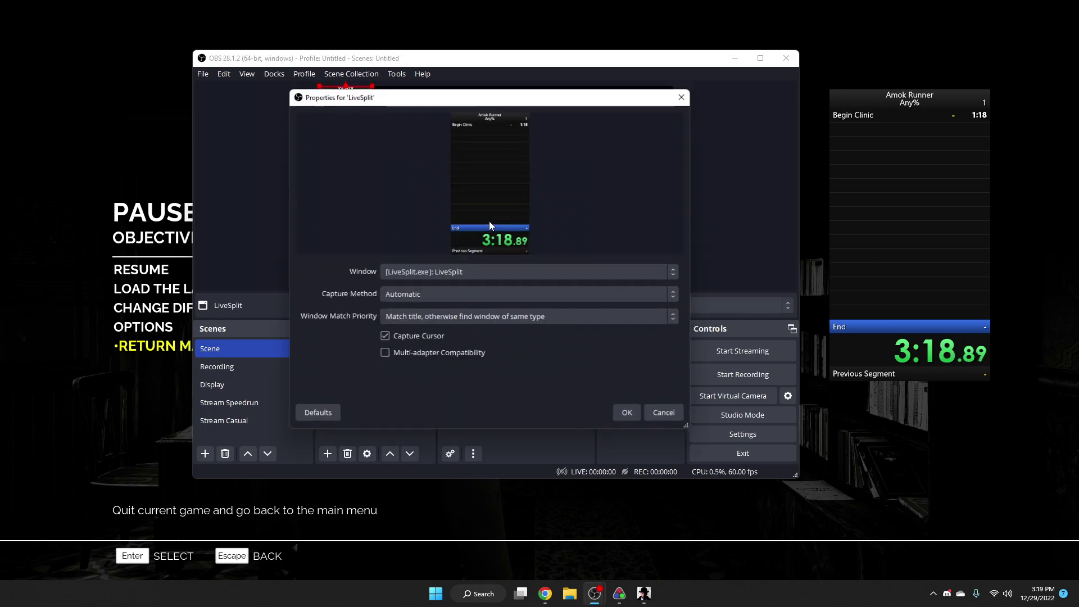
Step: Choose [LiveSplit.exe]: LiveSplit as the captured window, accept it, and place the timer in the canvas's upper-right corner
{"action": "left_click", "coordinate": [438, 272]}
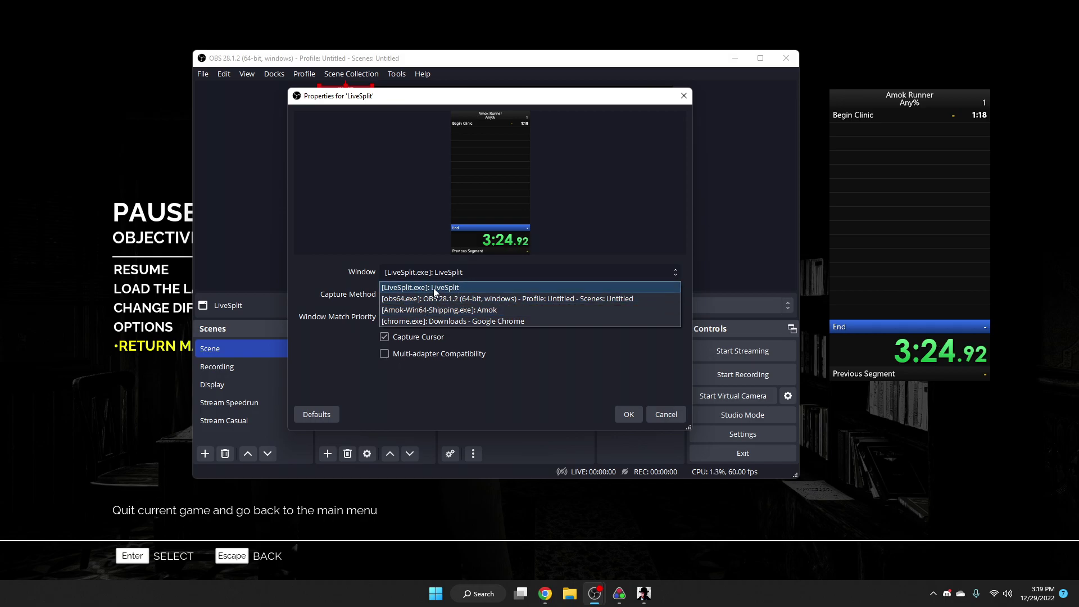
{"action": "left_click", "coordinate": [446, 288]}
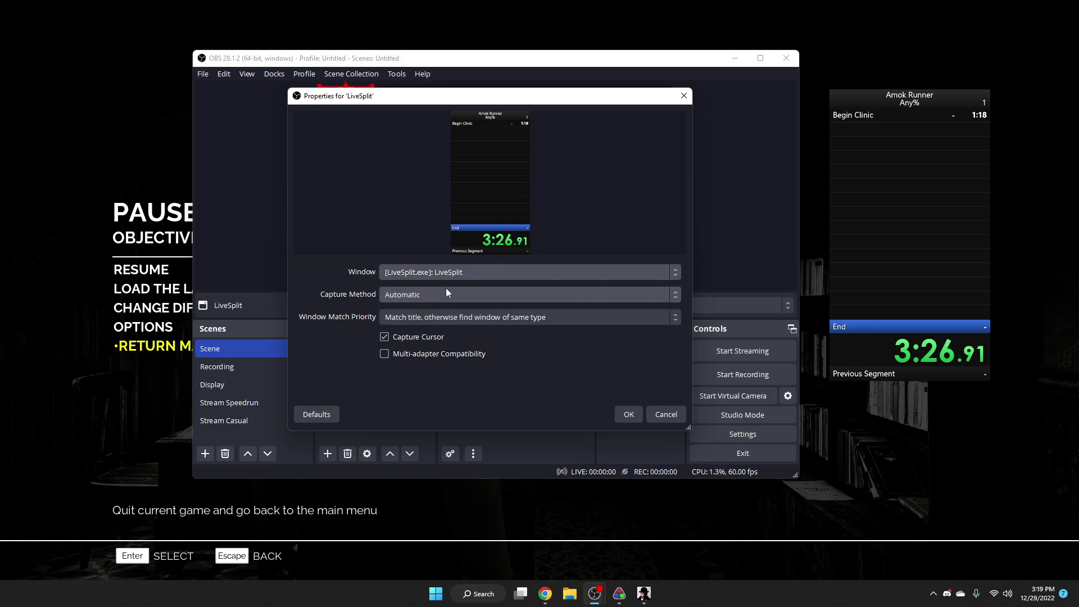
{"action": "left_click", "coordinate": [629, 411]}
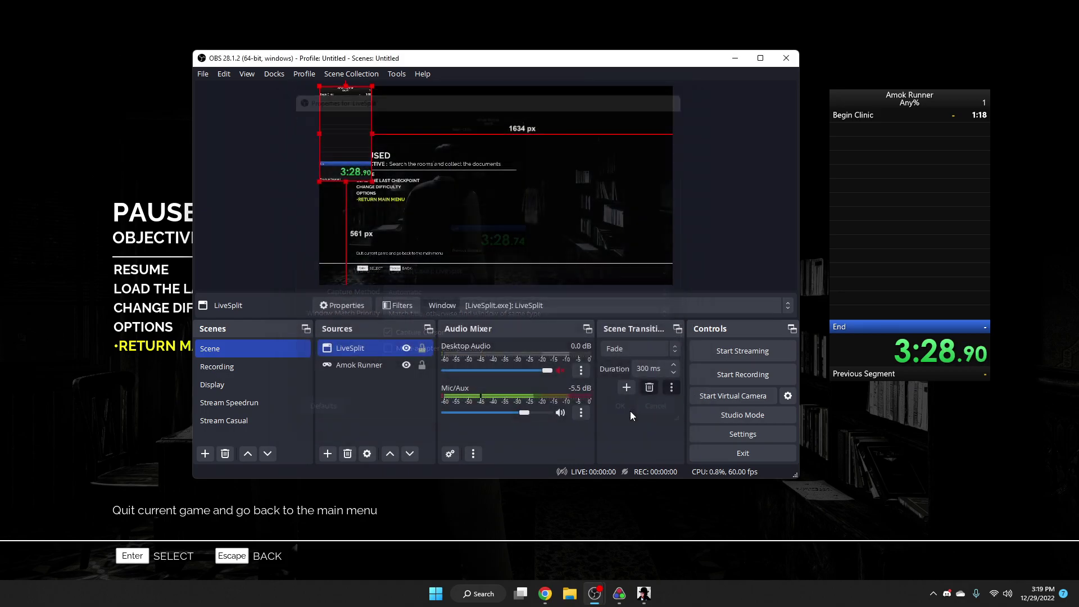
{"action": "left_click_drag", "start_coordinate": [338, 138], "coordinate": [639, 139]}
{"action": "left_click", "coordinate": [697, 217]}
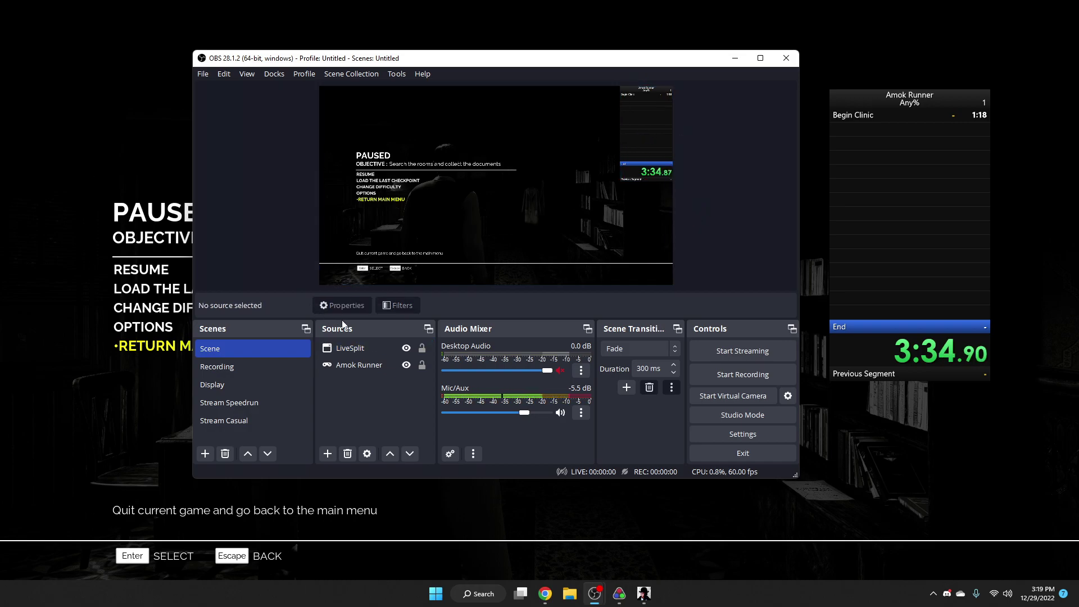
Step: Open the filters of the LiveSplit source and add a Color Key effect filter
{"action": "left_click", "coordinate": [350, 349]}
{"action": "right_click", "coordinate": [353, 349]}
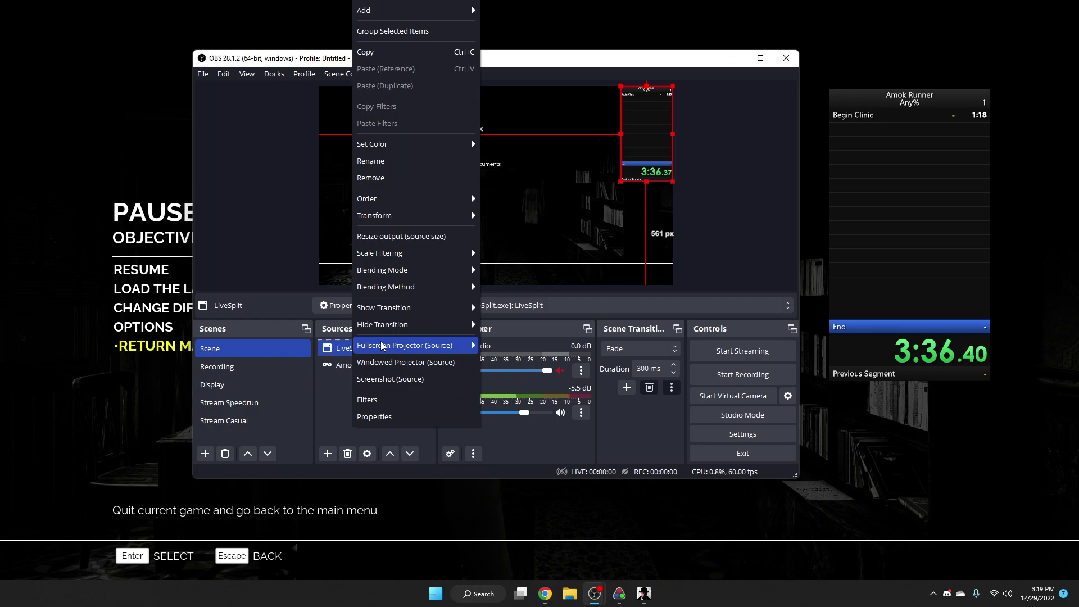
{"action": "left_click", "coordinate": [386, 400]}
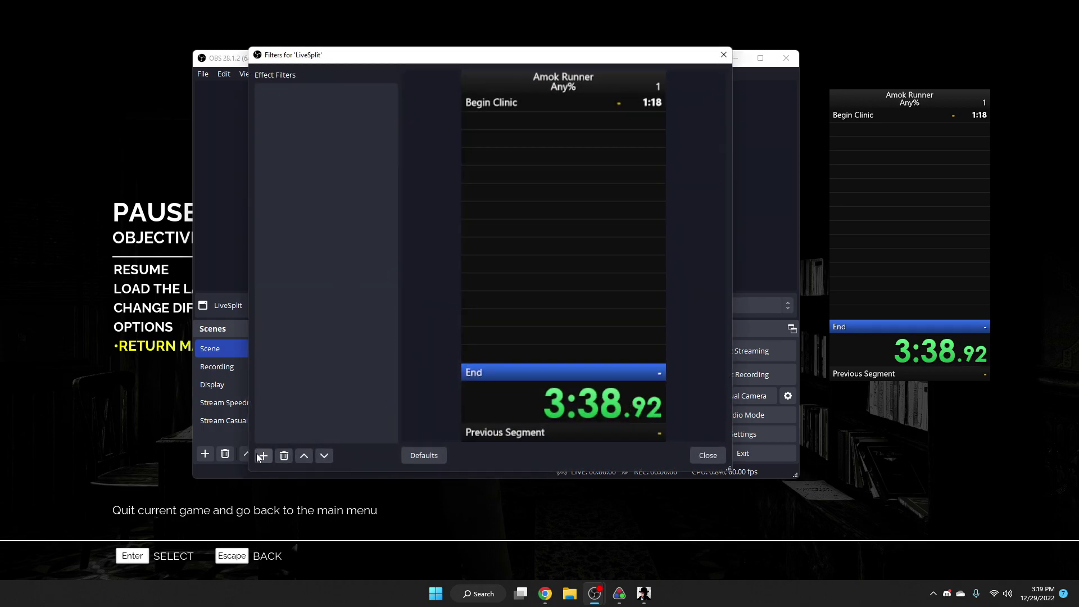
{"action": "left_click", "coordinate": [259, 456]}
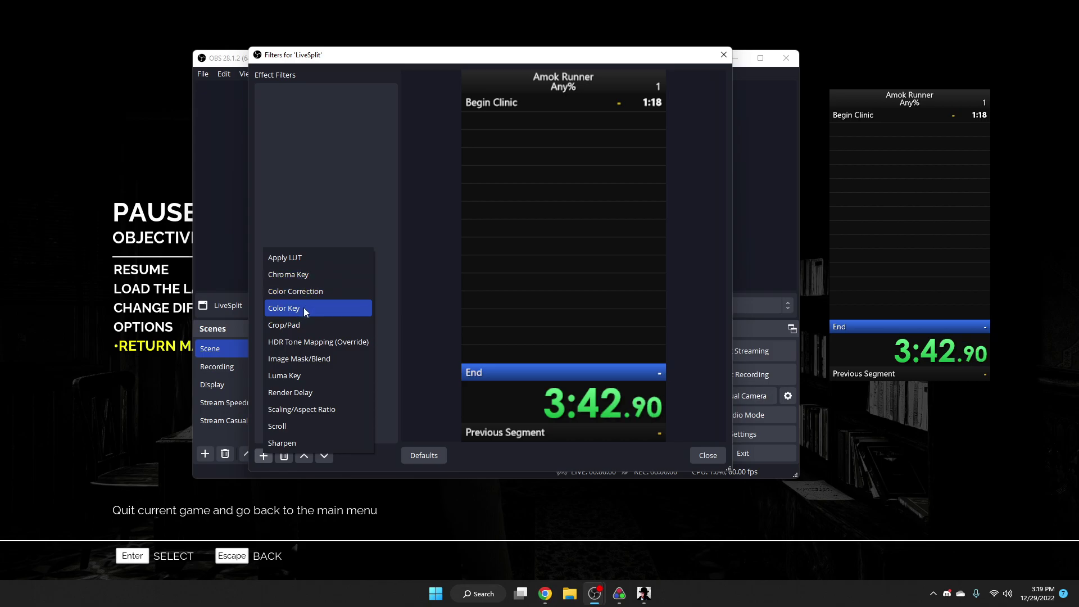
{"action": "left_click", "coordinate": [303, 308]}
{"action": "left_click", "coordinate": [457, 279]}
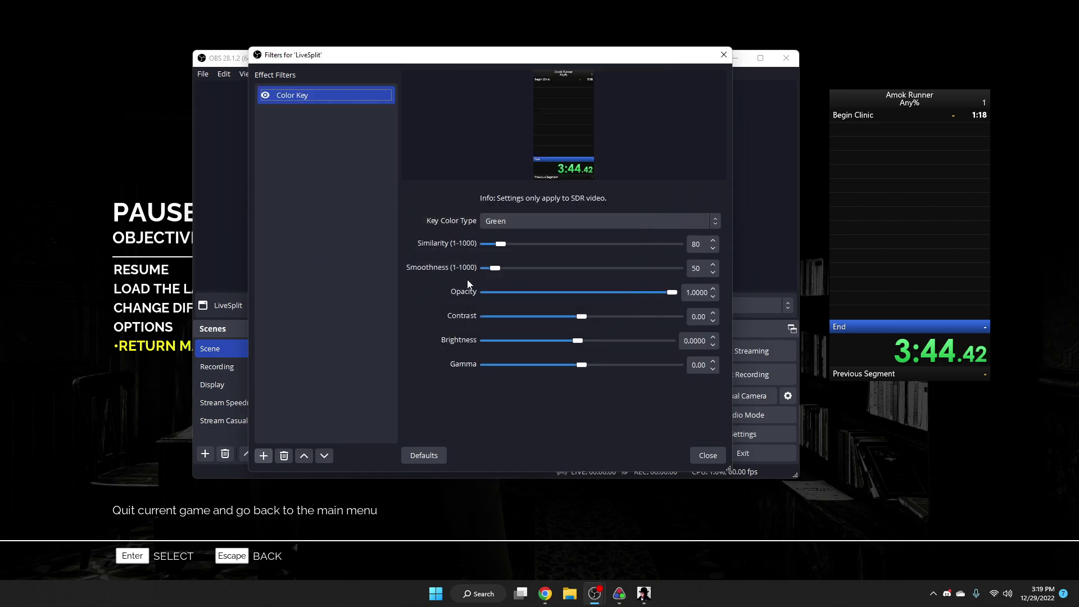
Step: Set the Color Key filter's key color type to Custom Color and its key color to black, #000000
{"action": "left_click", "coordinate": [521, 220]}
{"action": "left_click", "coordinate": [506, 281]}
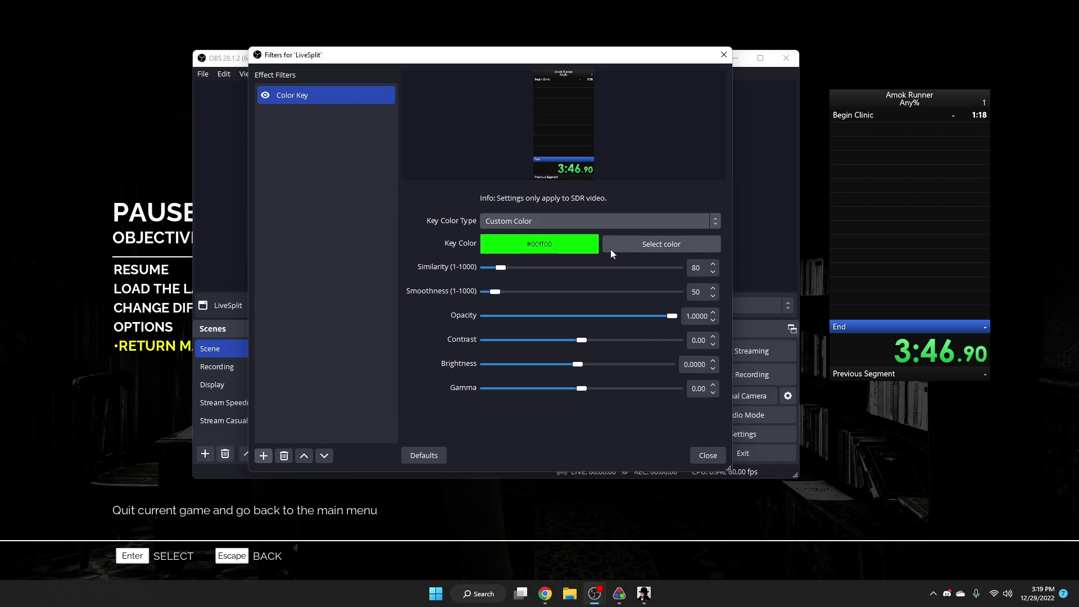
{"action": "left_click", "coordinate": [621, 242]}
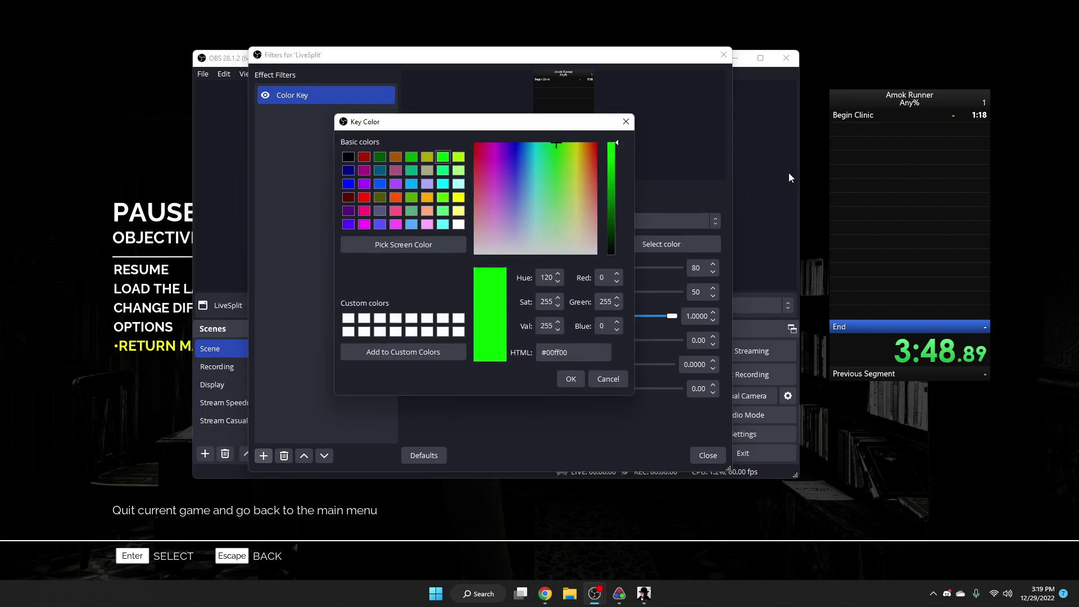
{"action": "left_click_drag", "start_coordinate": [588, 184], "coordinate": [600, 258]}
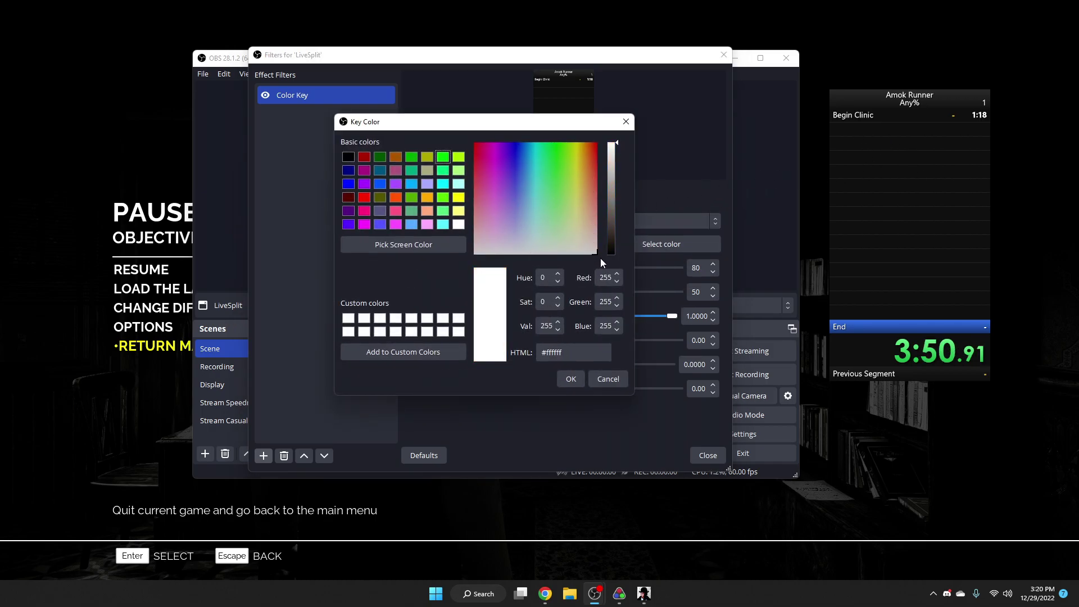
{"action": "left_click", "coordinate": [614, 250]}
{"action": "left_click", "coordinate": [571, 379]}
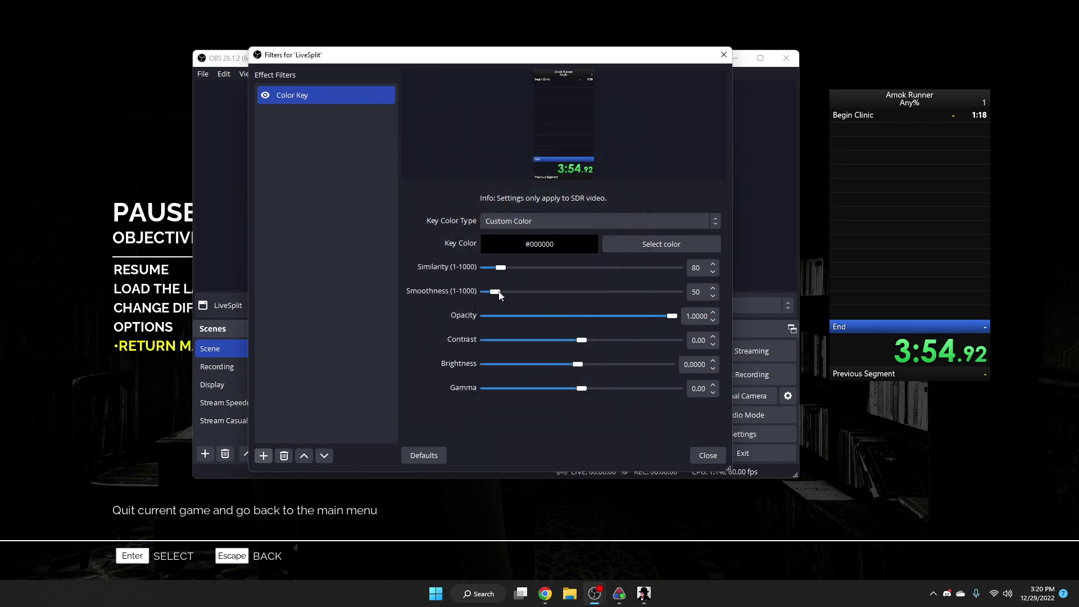
Step: Raise the Color Key filter's smoothness, close the filters, and deselect the LiveSplit source in the preview
{"action": "left_click_drag", "start_coordinate": [499, 292], "coordinate": [549, 292]}
{"action": "left_click_drag", "start_coordinate": [548, 292], "coordinate": [573, 292]}
{"action": "left_click", "coordinate": [696, 452]}
{"action": "mouse_move", "coordinate": [629, 113]}
{"action": "left_mouse_down"}
{"action": "mouse_move", "coordinate": [616, 168]}
{"action": "mouse_move", "coordinate": [650, 185]}
{"action": "mouse_move", "coordinate": [602, 195]}
{"action": "mouse_move", "coordinate": [640, 116]}
{"action": "left_mouse_up"}
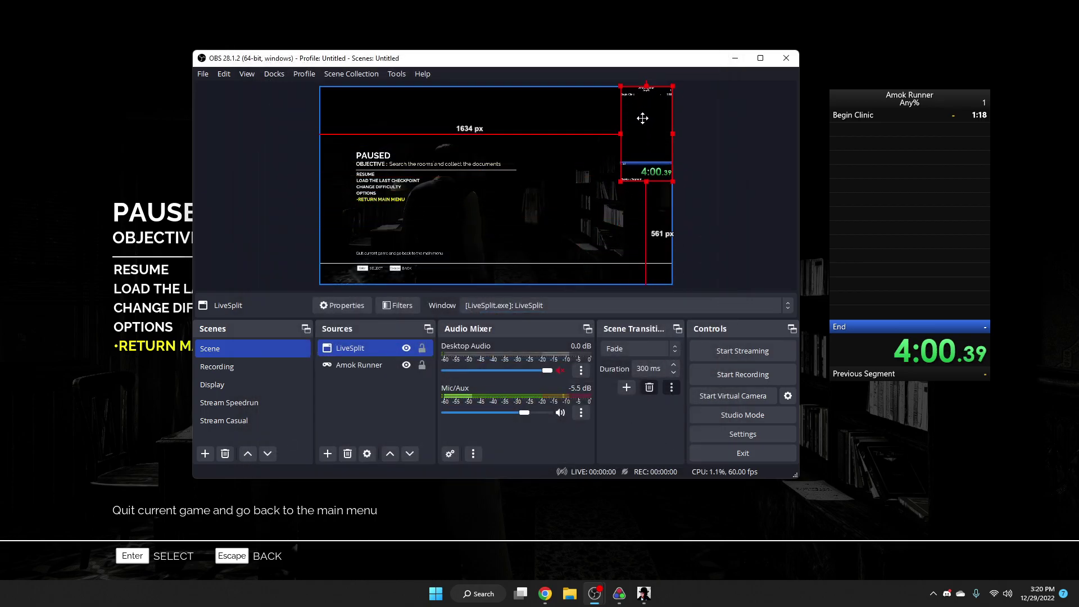
{"action": "left_click", "coordinate": [703, 170]}
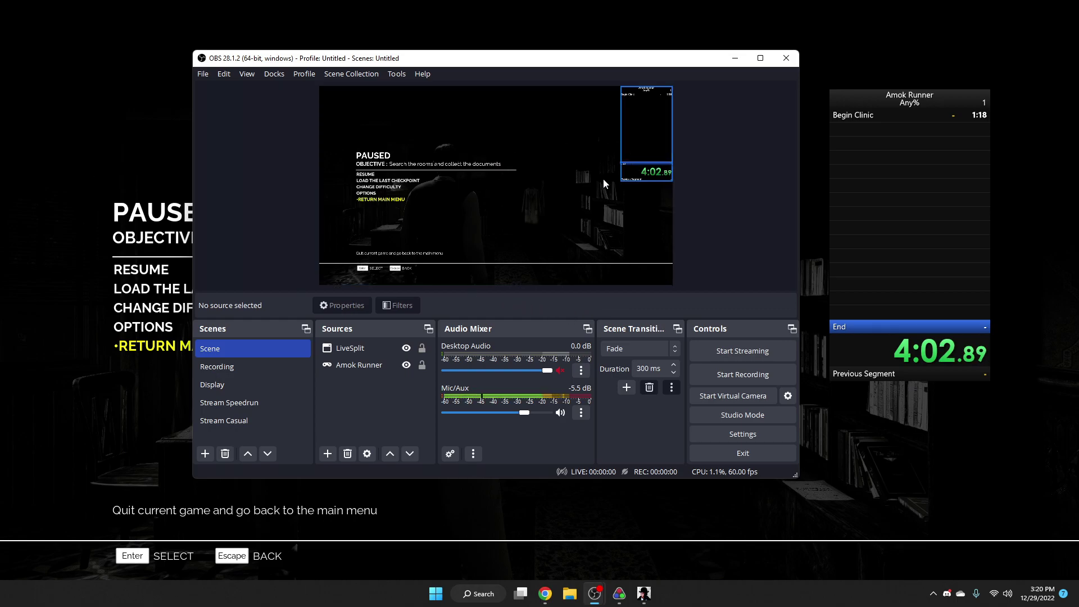